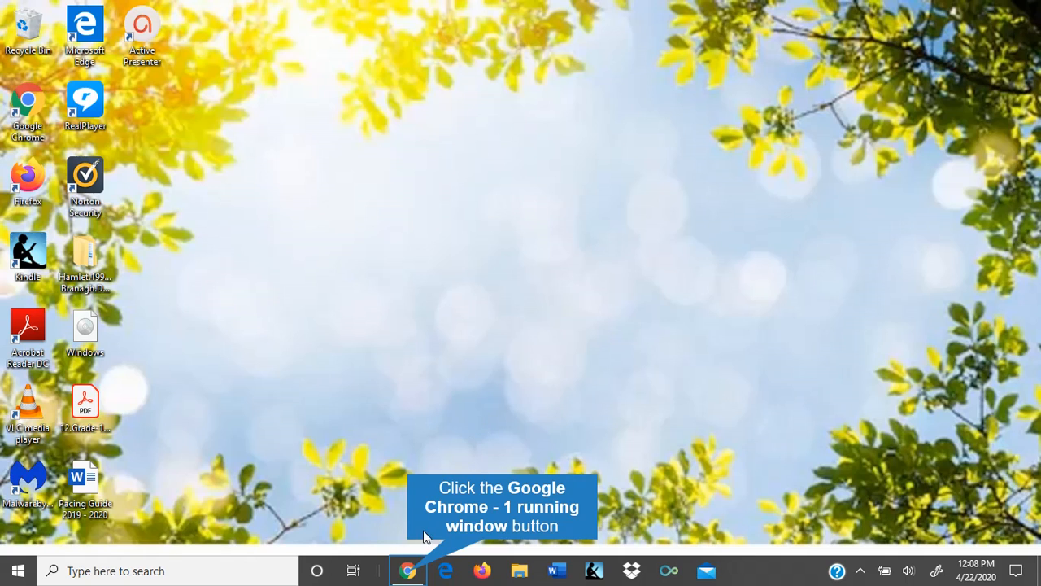
Step: Switch Gmail to the school G Suite account's inbox in a new tab
click(409, 570)
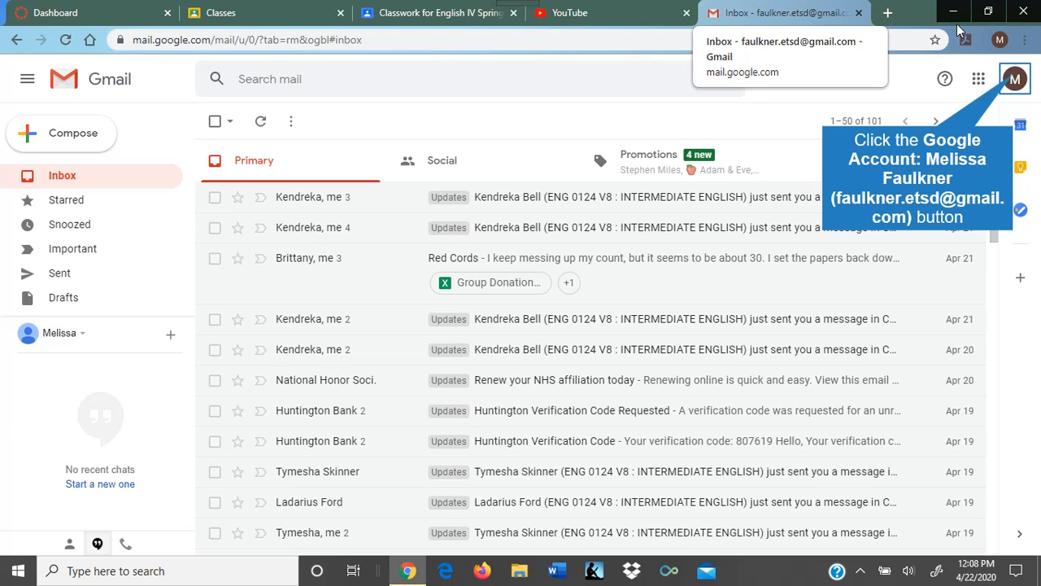
click(1014, 79)
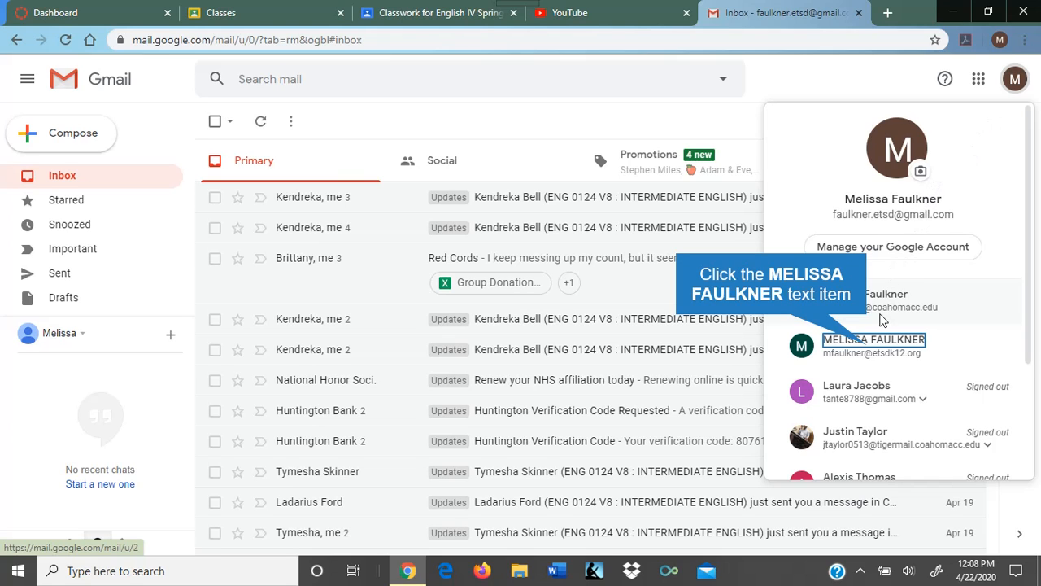
click(870, 348)
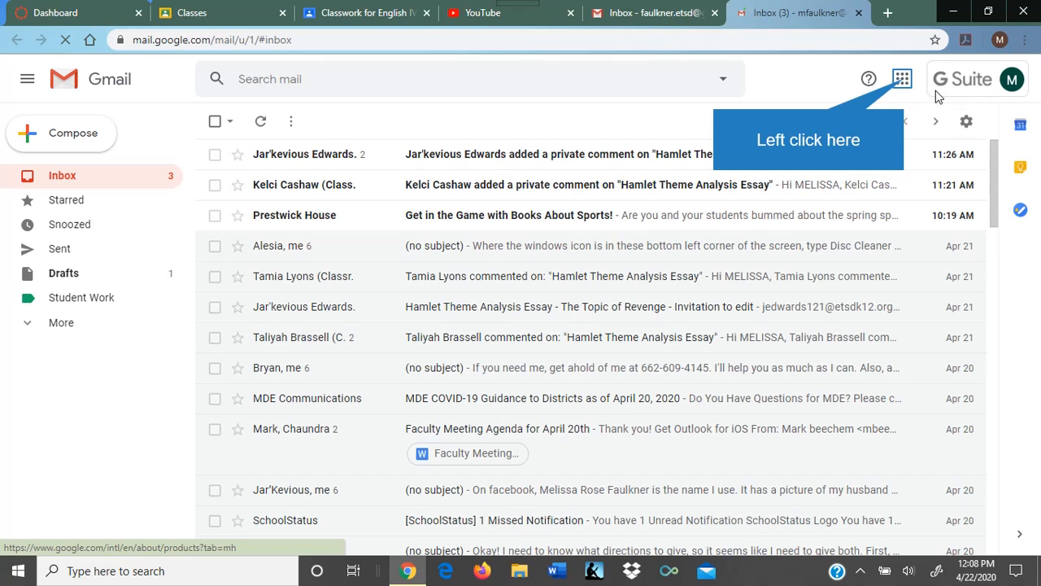
Step: Open Google Drive and enter the 'Lesson Plans and Other Instructional Management Planning English IV' folder
click(903, 79)
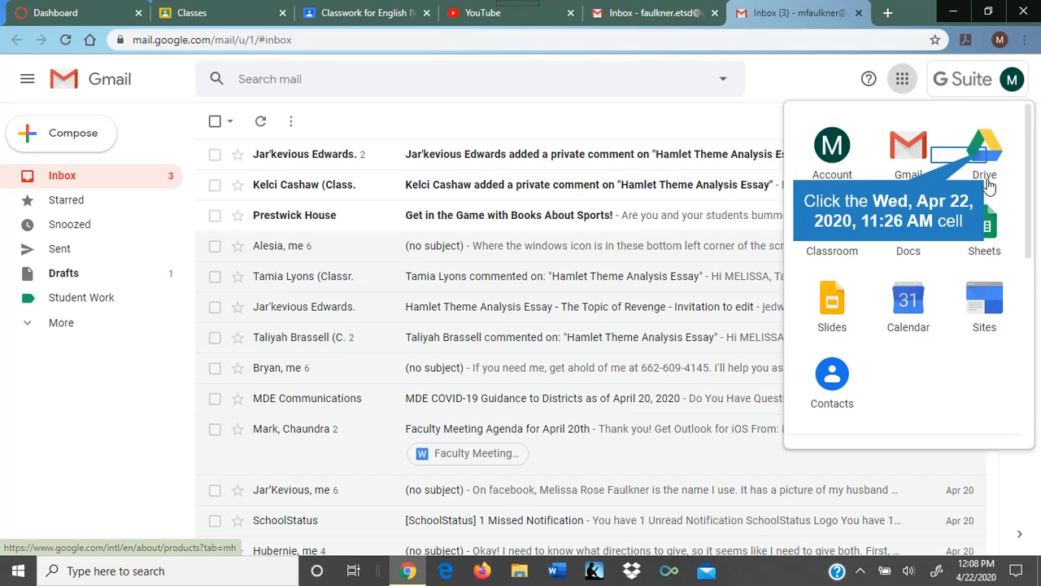
click(985, 155)
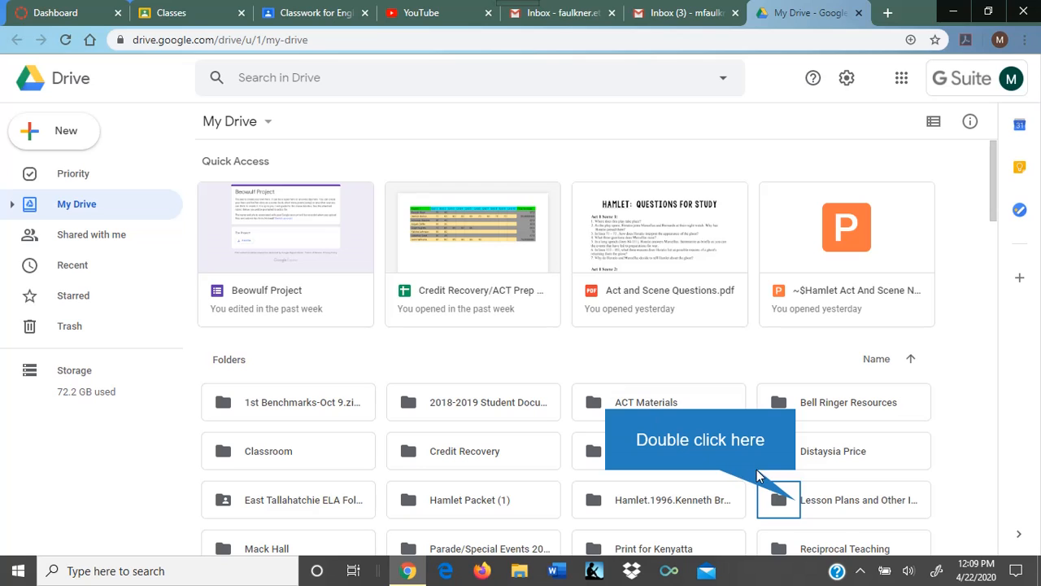
double_click(797, 502)
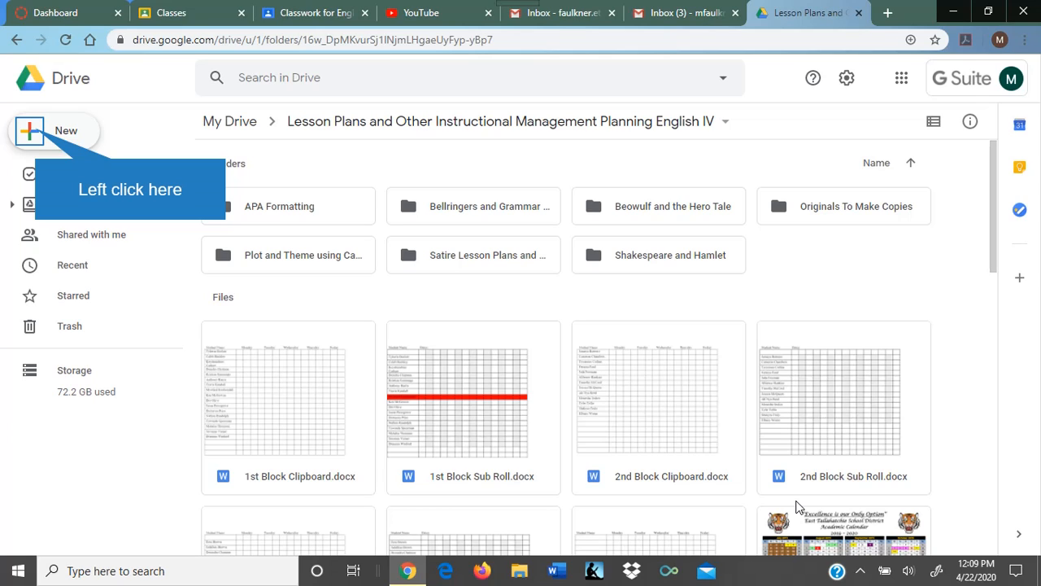
Step: Add a new folder named 'Final Project' inside the English IV lesson plans folder
click(36, 134)
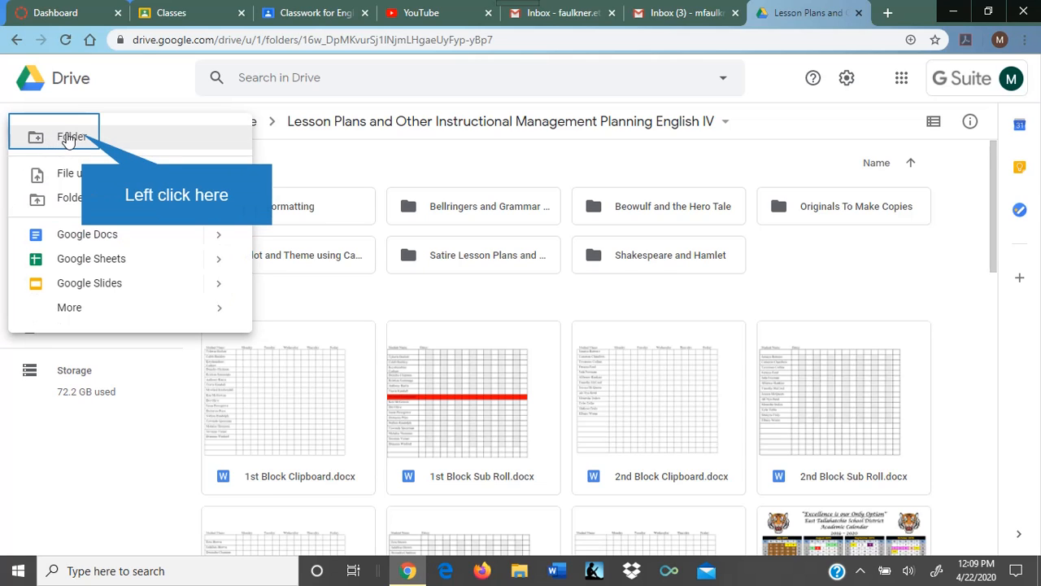
click(81, 138)
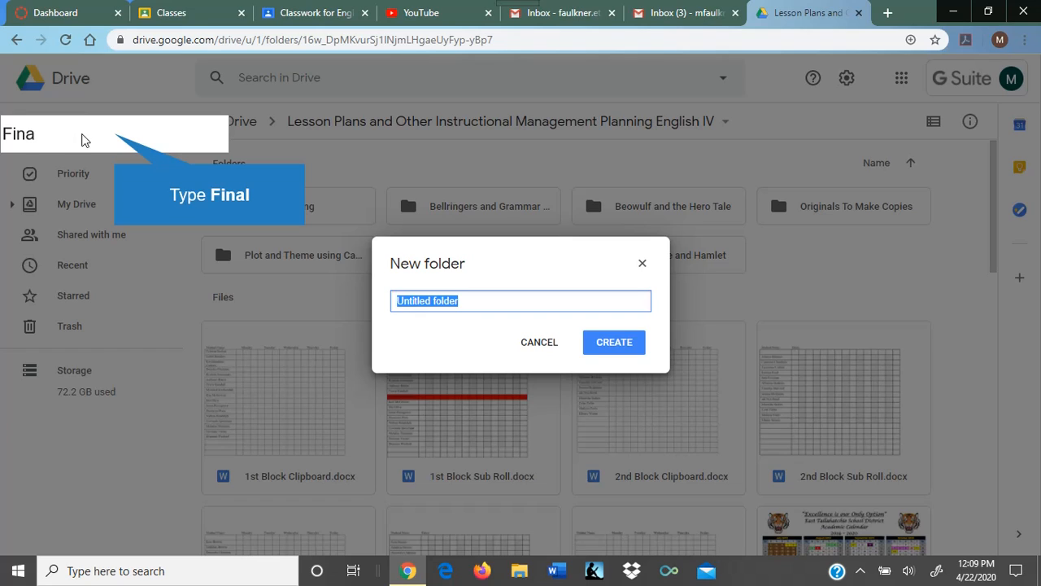
text(FInal)
key(BackSpace)
key(BackSpace)
key(BackSpace)
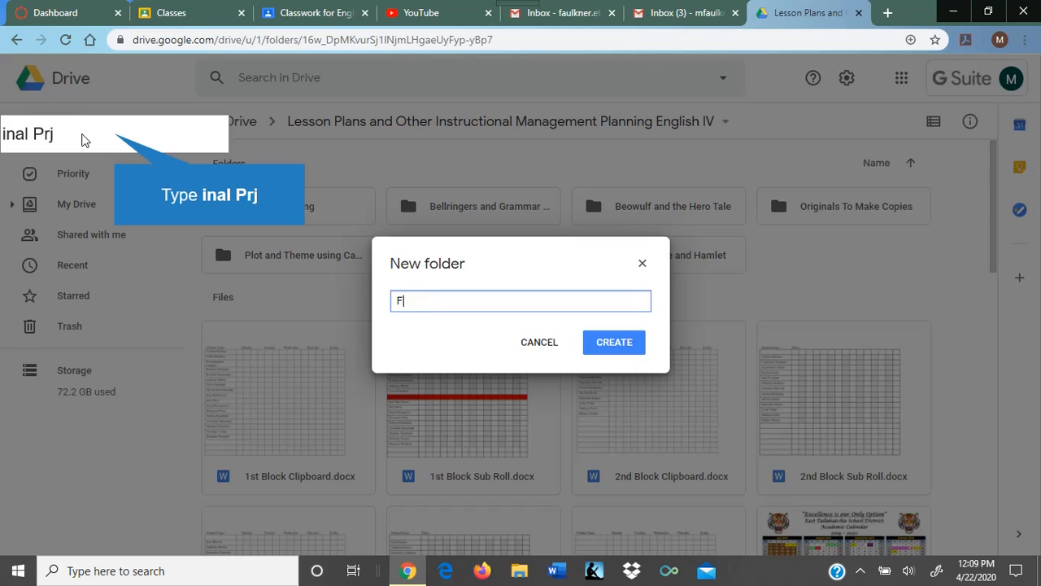
text(inal Prj)
key(BackSpace)
key(BackSpace)
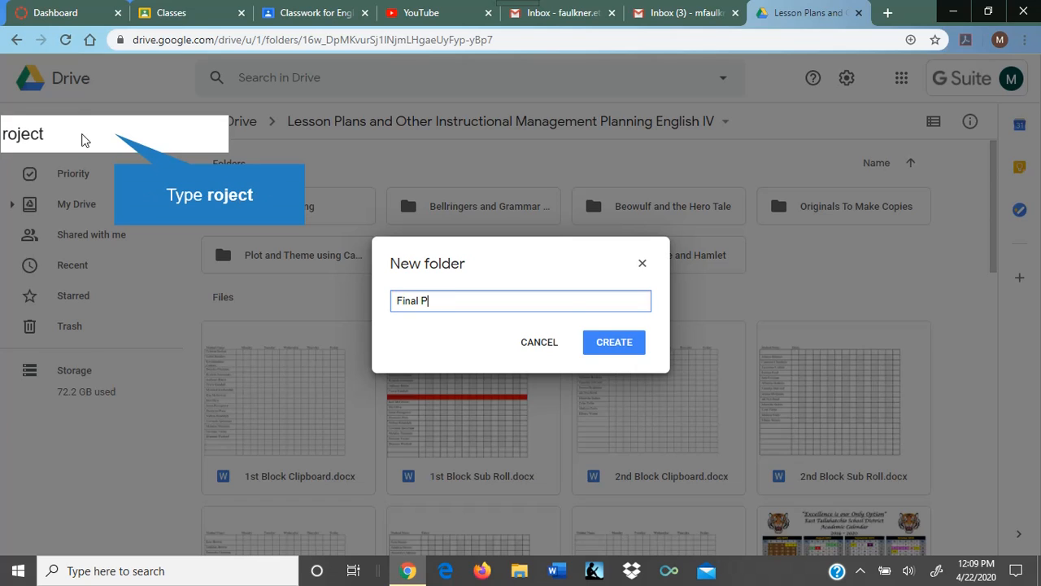
text(roject)
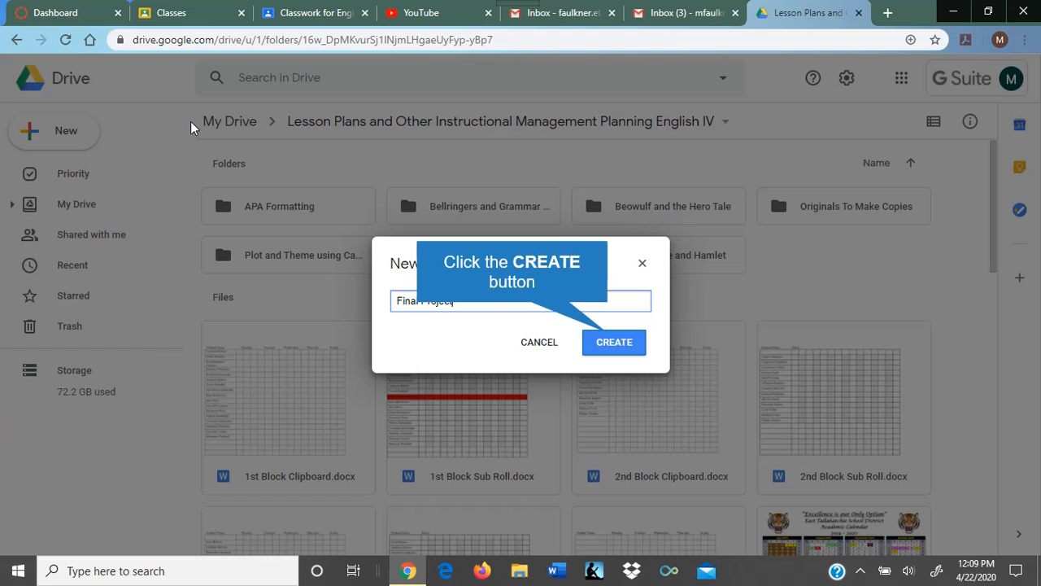
click(607, 340)
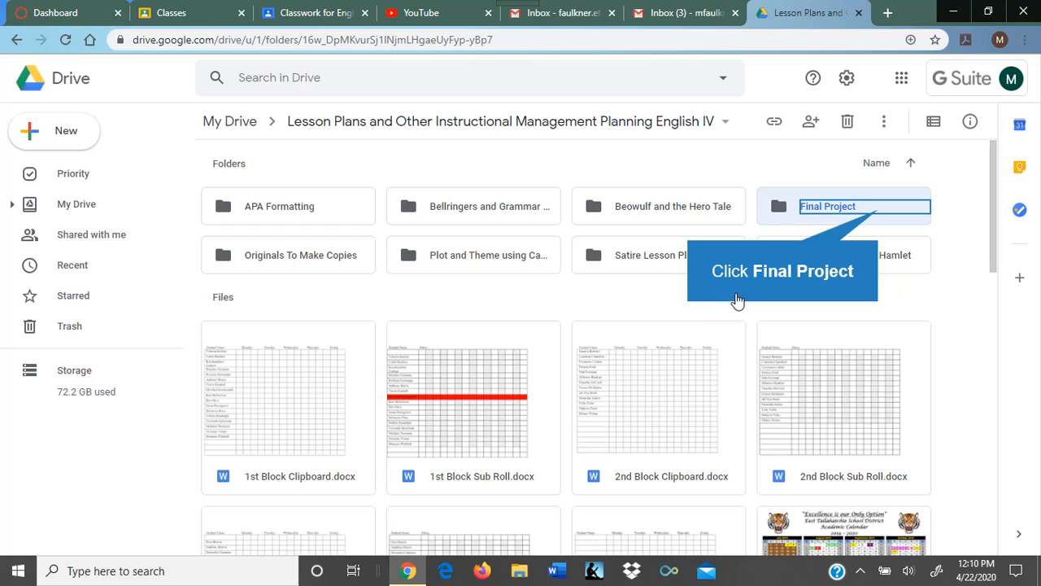
Step: Enter the empty Final Project folder and bring up the New menu for a Google Doc
click(878, 216)
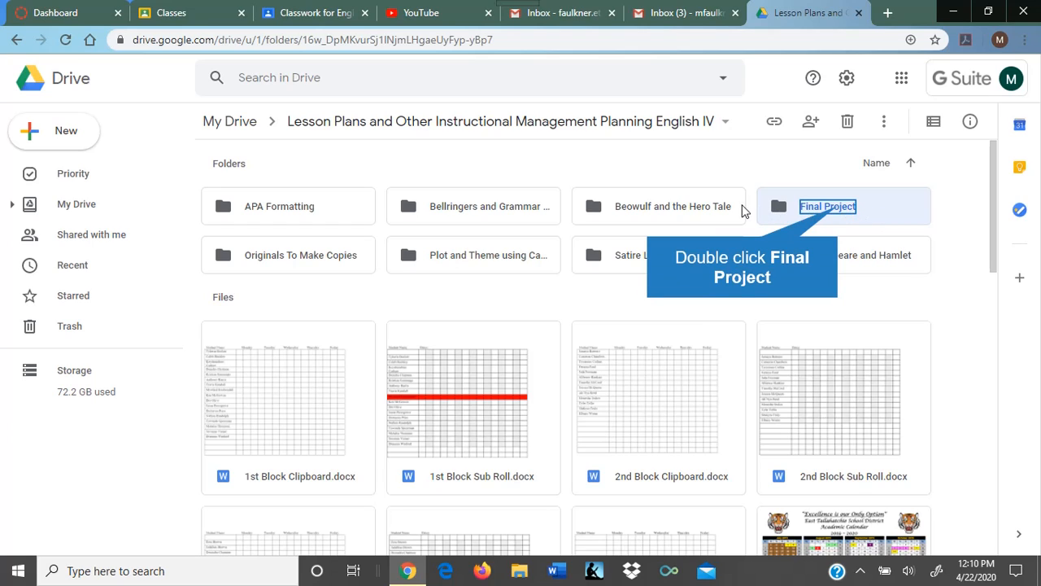
double_click(841, 212)
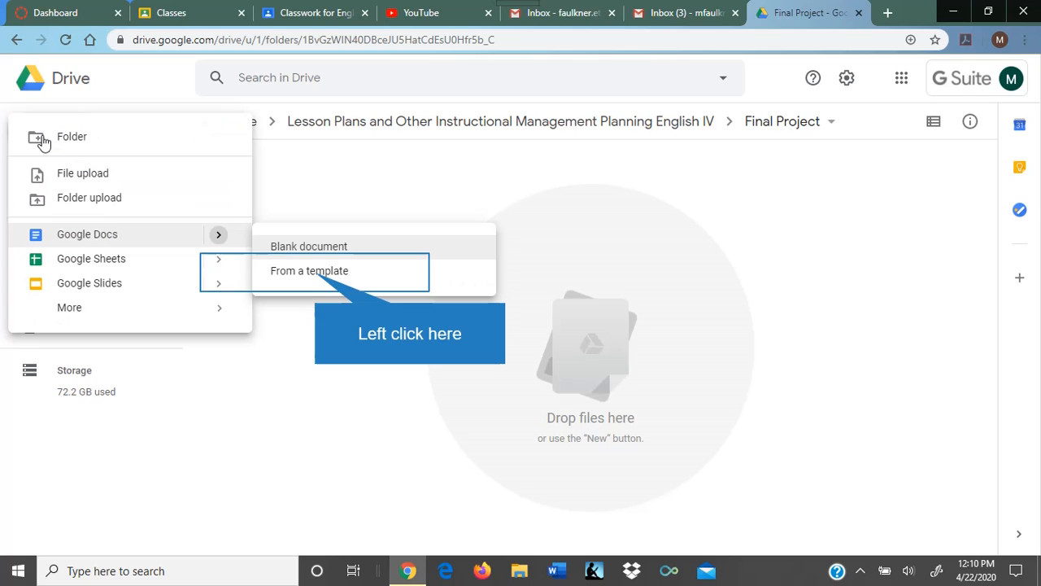
click(45, 140)
Step: Open the Google Docs template gallery and scroll down to the Resumes row
click(314, 273)
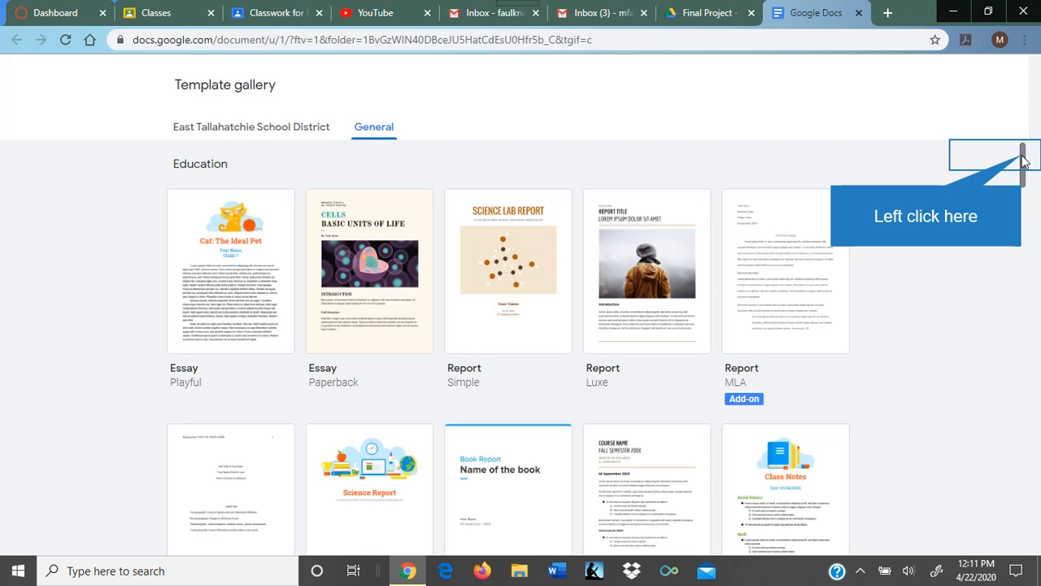
drag(1023, 161, 1029, 247)
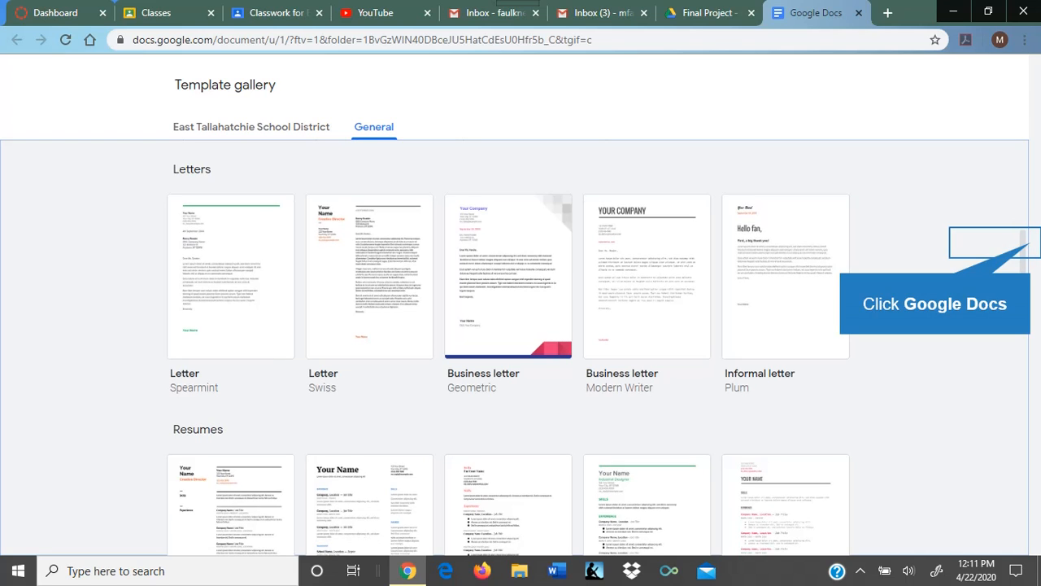
drag(1030, 246, 1022, 277)
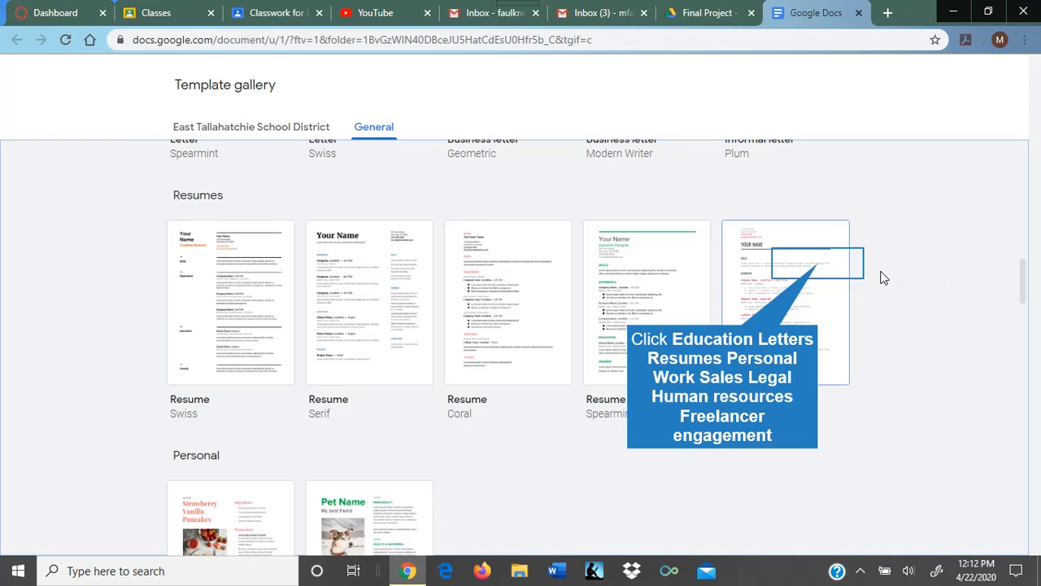
Step: Create a new 'Resume' document from the fifth resume template
click(821, 269)
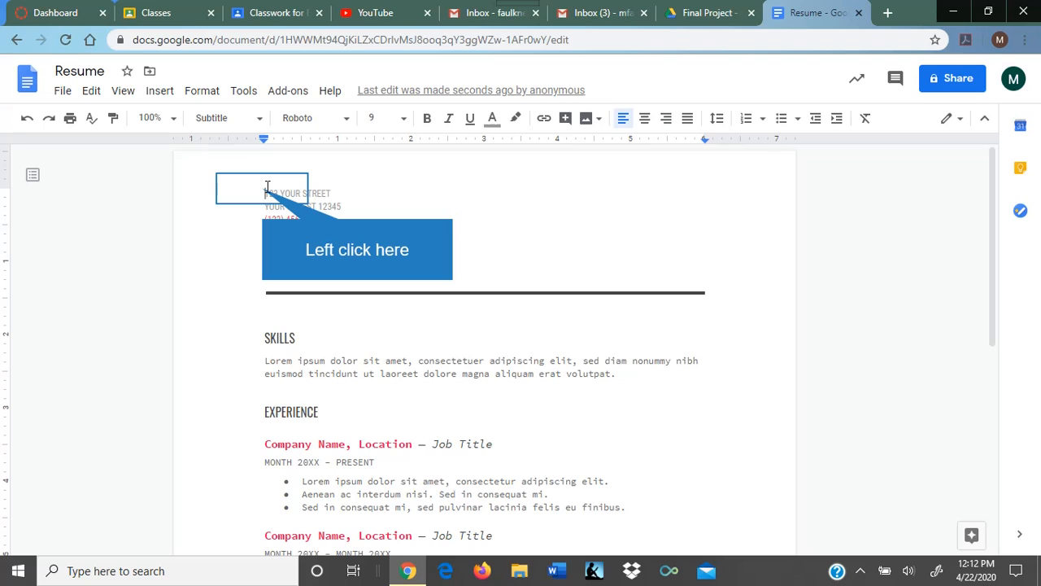
Step: Replace the placeholder street address line with the student's street address
drag(264, 193, 331, 192)
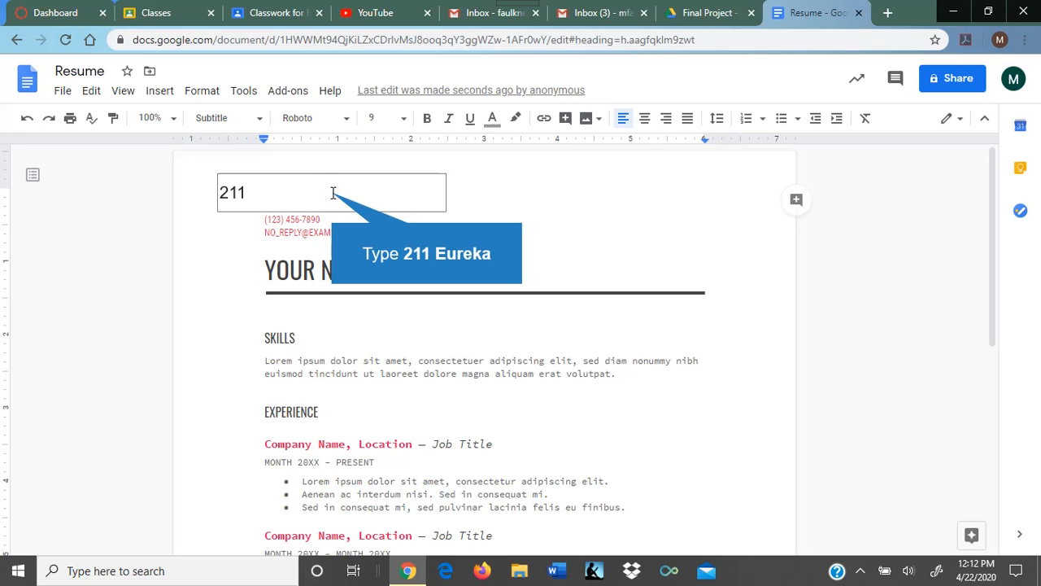
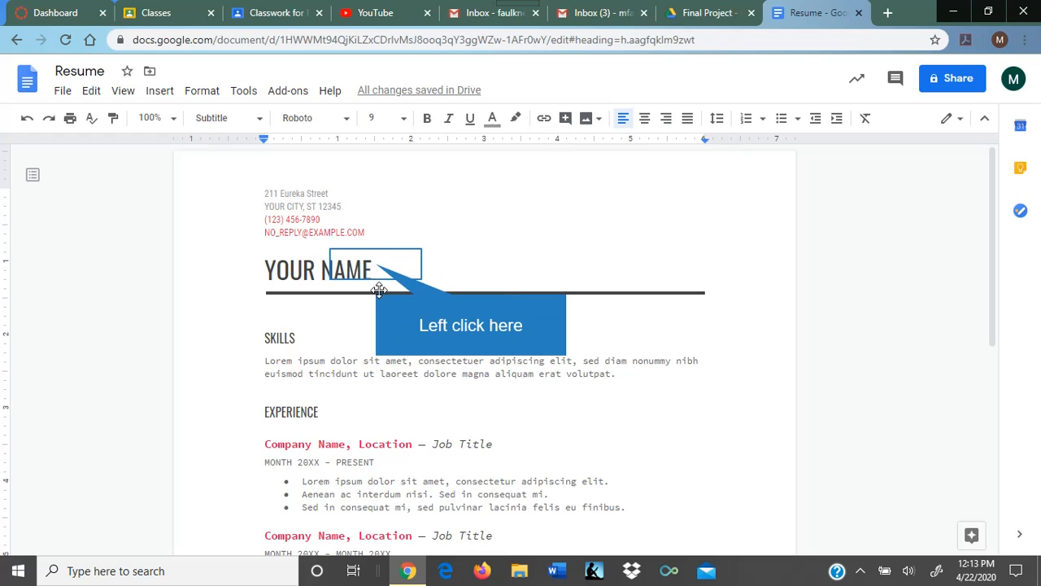
Step: Replace the YOUR NAME heading with the student's full name
drag(378, 274, 267, 271)
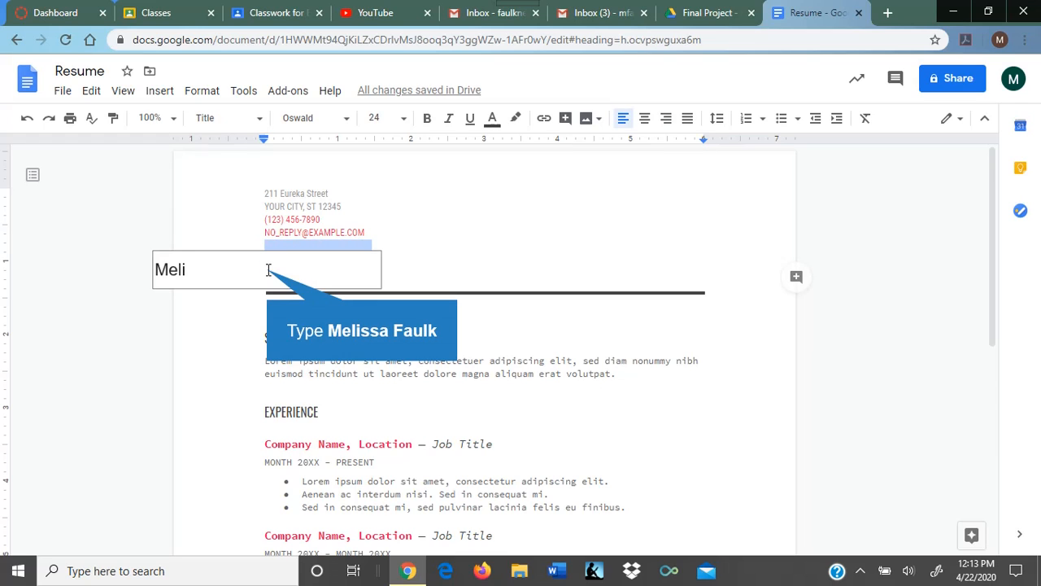
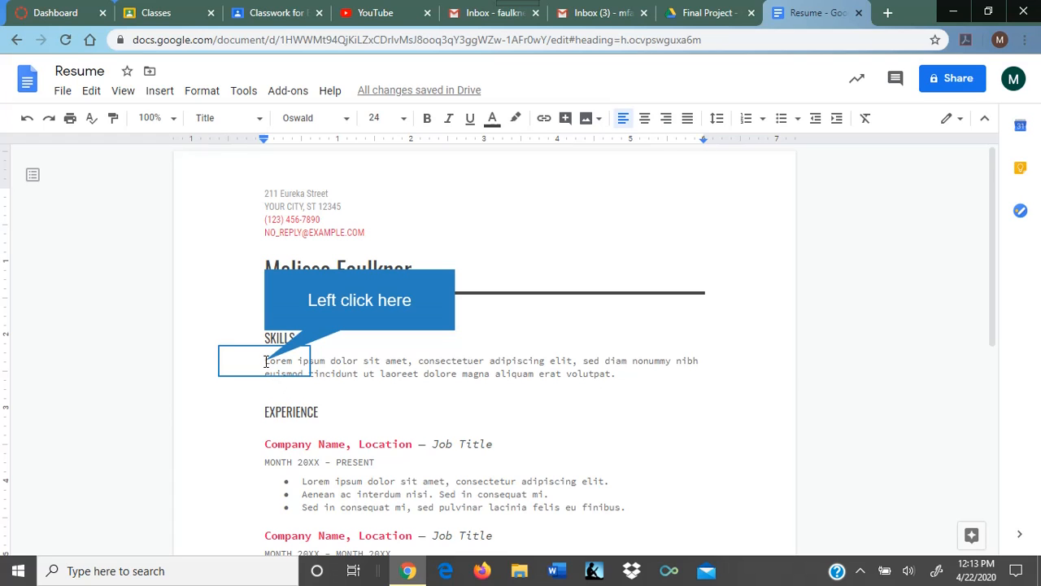
Step: Replace the lorem ipsum text under SKILLS with 'Type any skills you have.'
drag(265, 361, 613, 375)
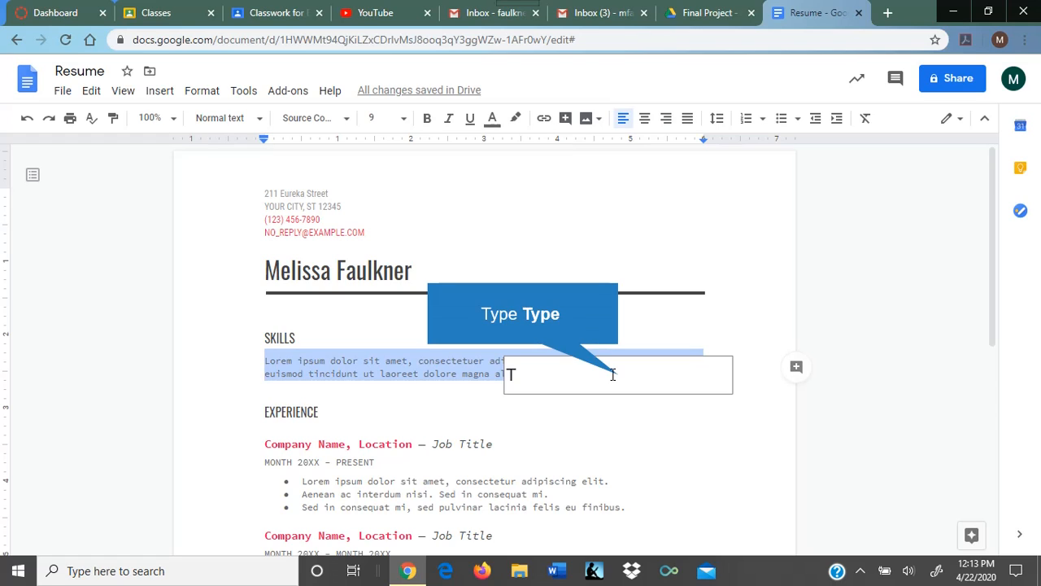
text(y)
text(p)
text(Type)
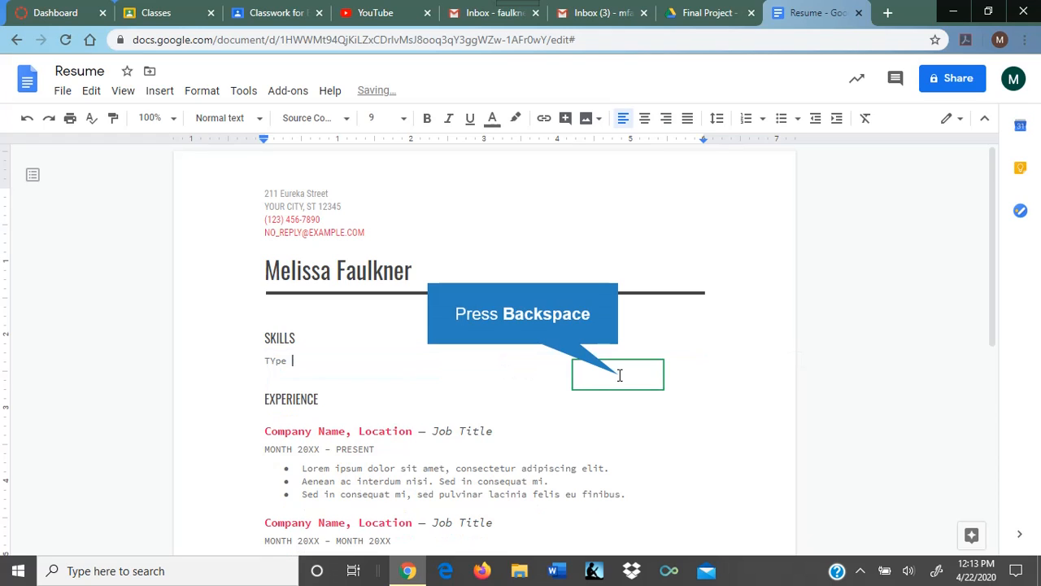
key(BackSpace)
key(BackSpace)
text(ype any skil)
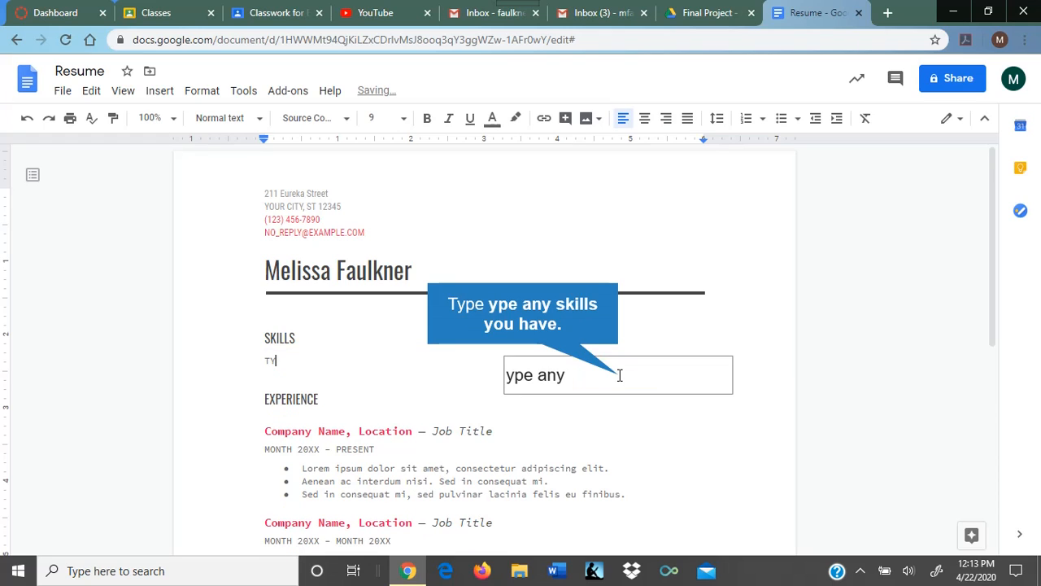
text(ls you have.)
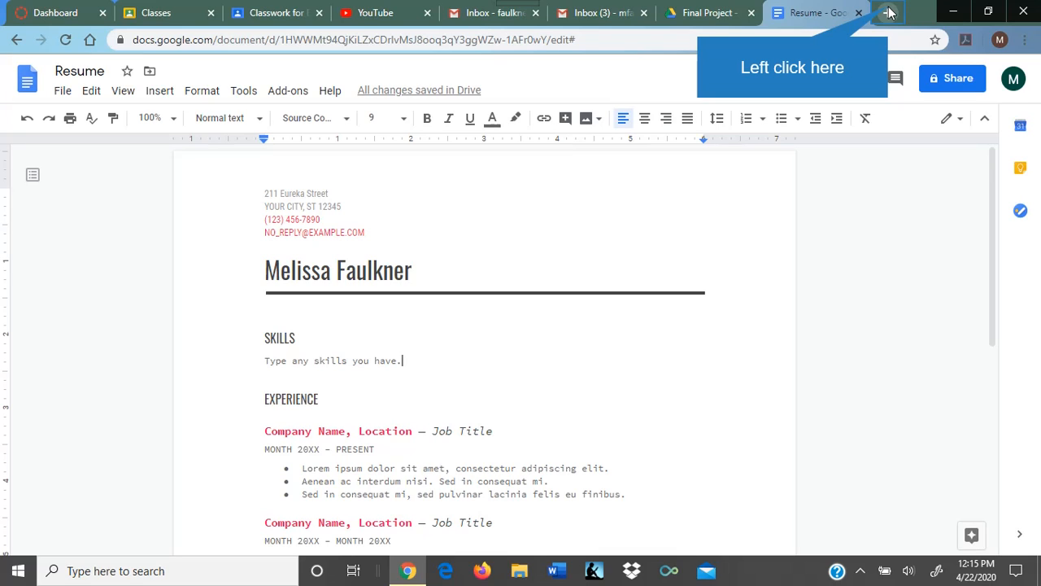
Step: Search Google for 'skills for resume' in a new Chrome tab
click(889, 13)
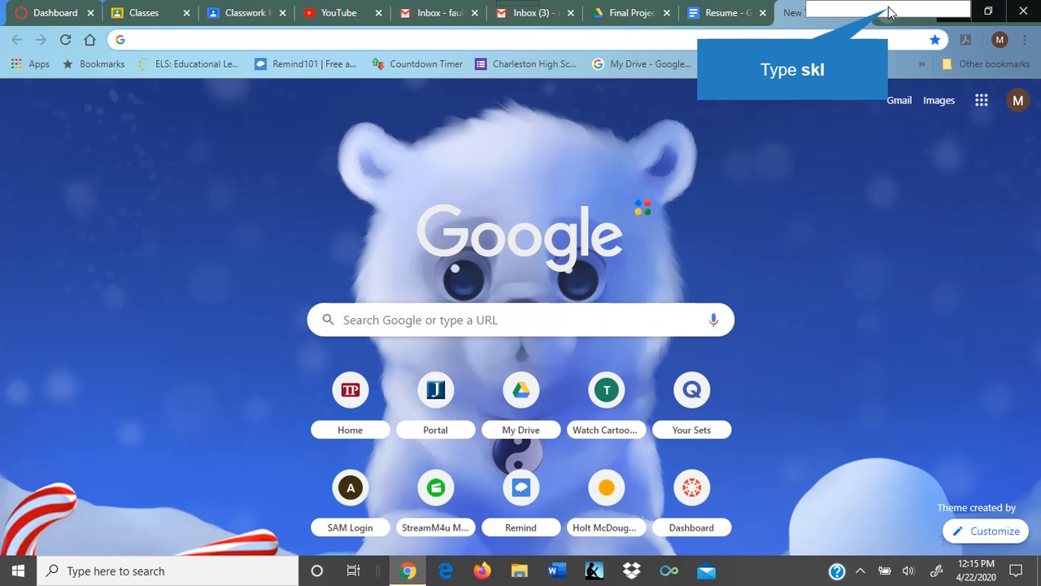
text(Skl)
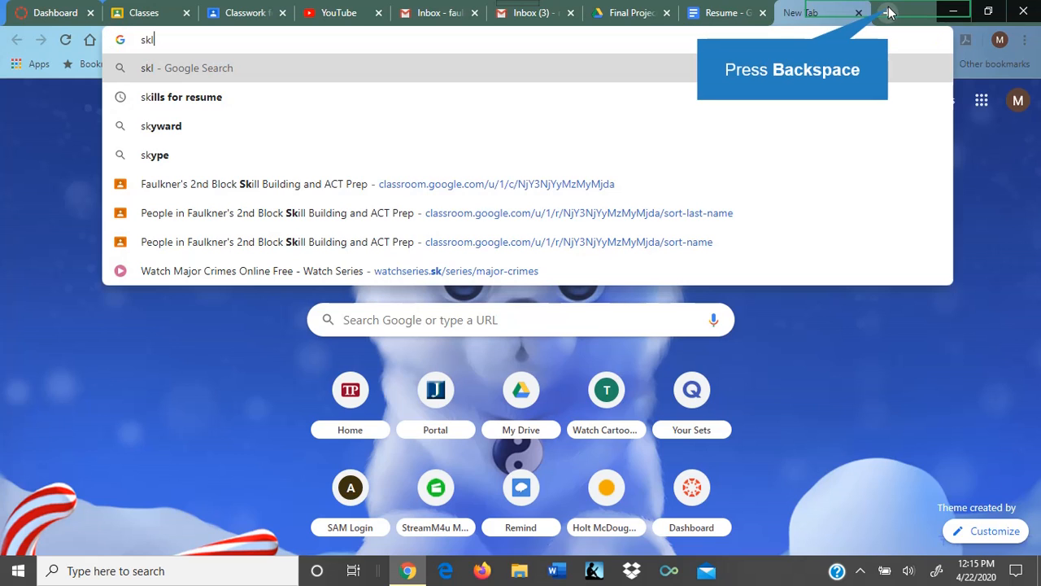
key(BackSpace)
click(889, 13)
text(ills for)
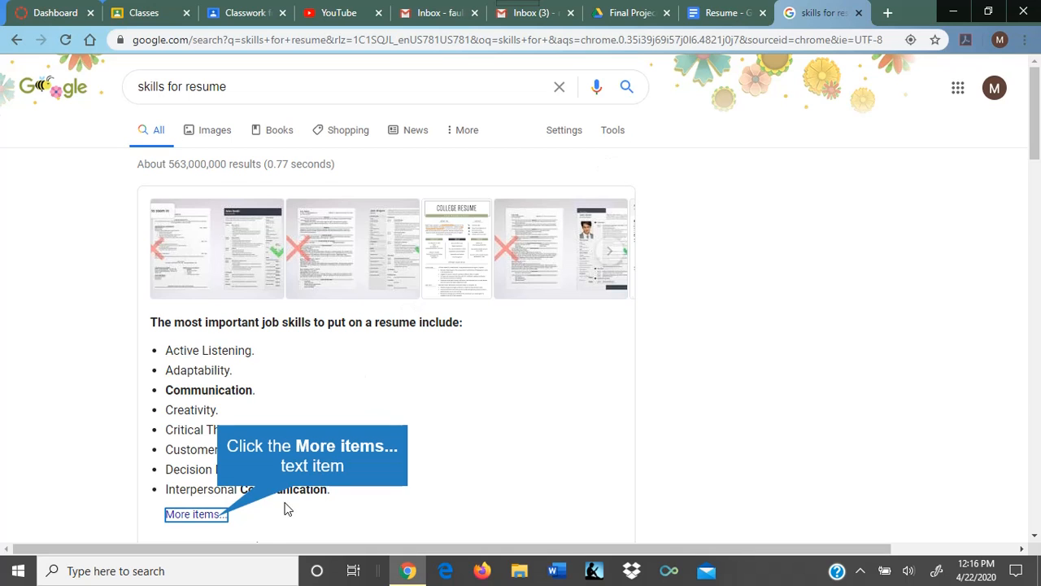
Step: Open Zety's '99 Key Skills for a Resume', dismiss the cookie notice, and scroll to the skills list
click(220, 518)
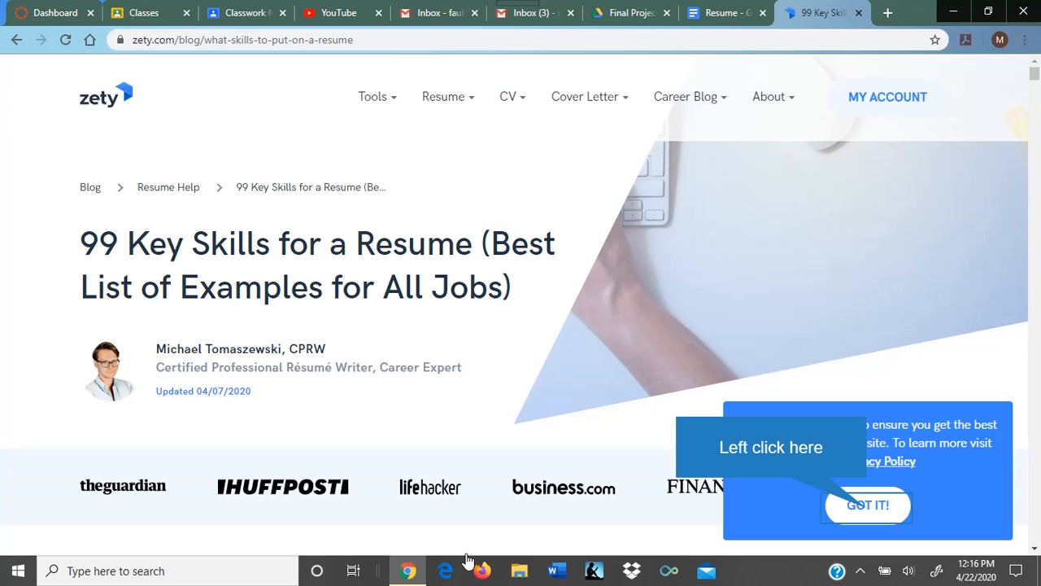
click(868, 508)
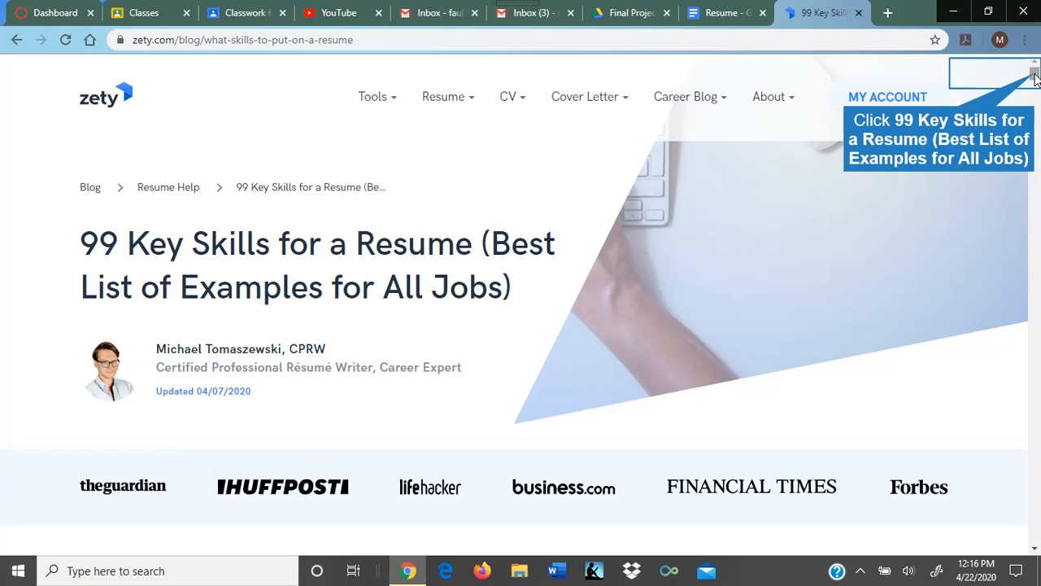
drag(1034, 75, 1034, 120)
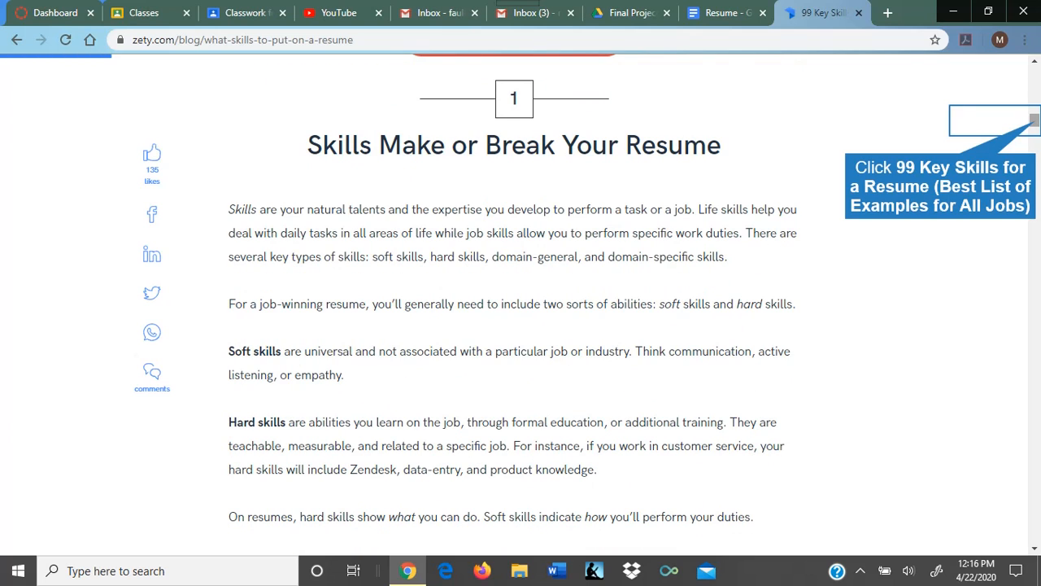
drag(1034, 121, 1037, 150)
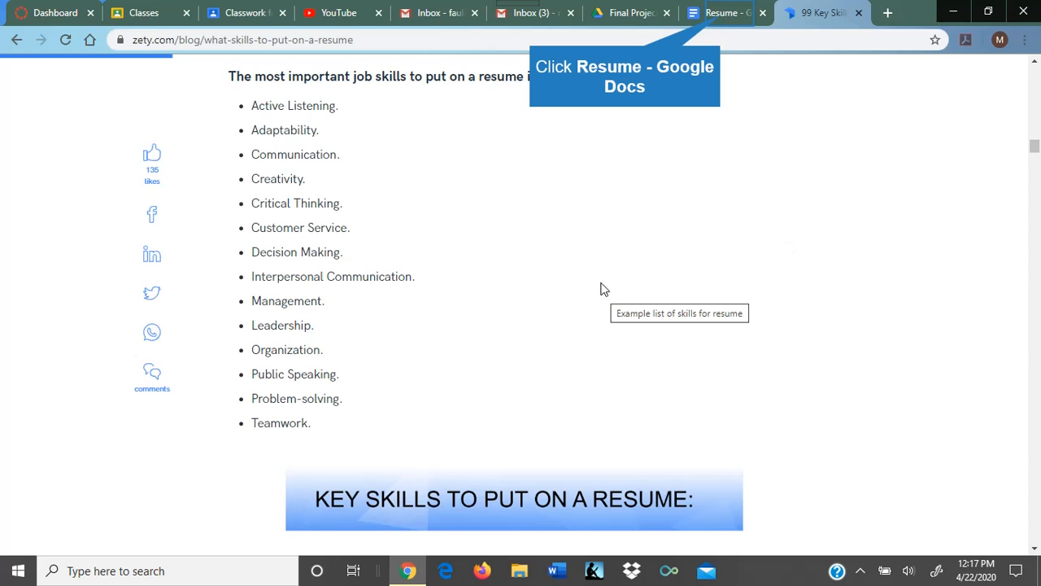
Step: Replace 'Company Name' in the first Experience heading with 'East Tallahatchie School District/Charleston High School'
click(721, 12)
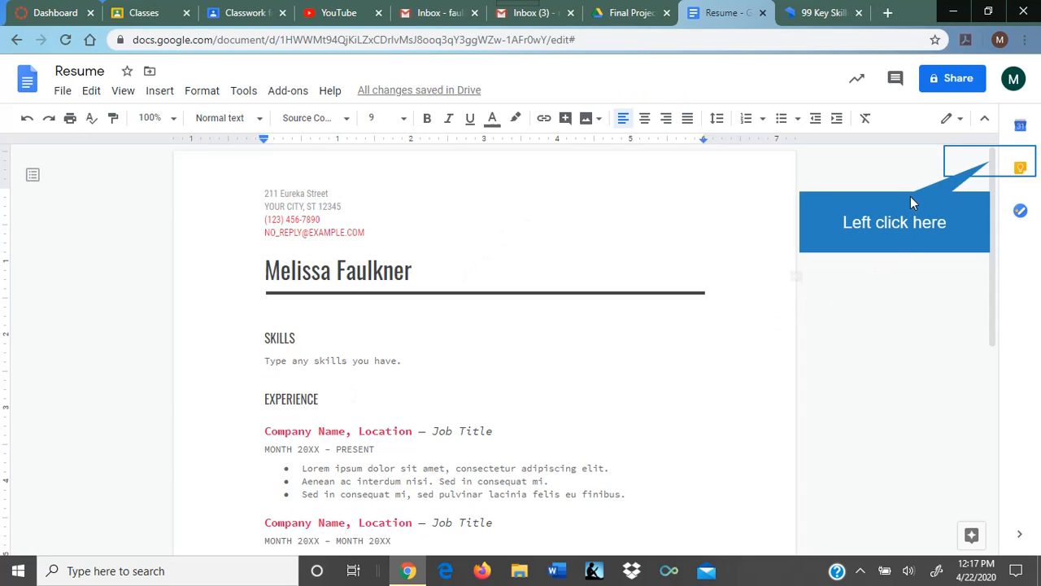
drag(991, 163, 986, 260)
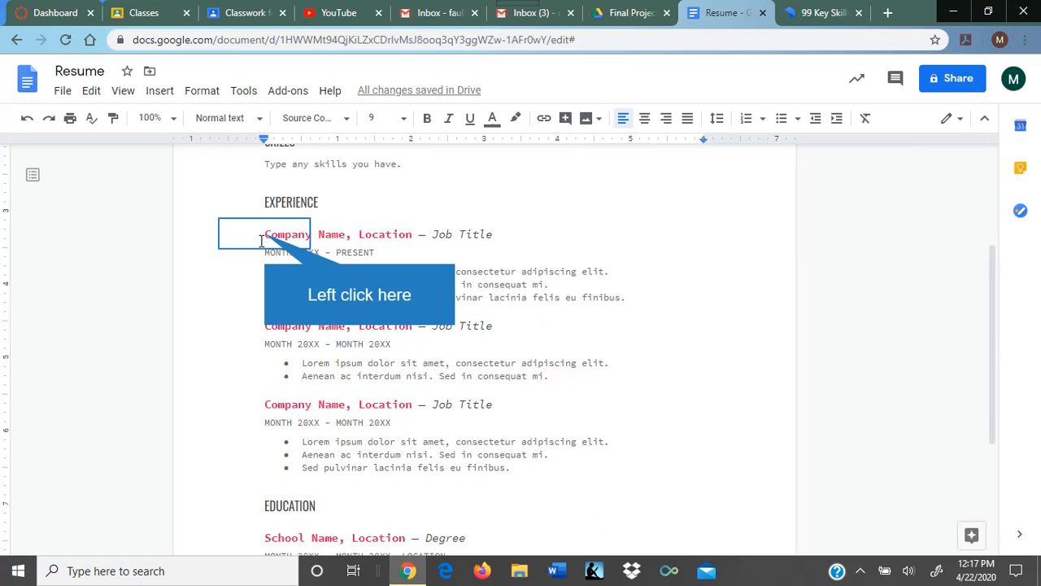
drag(263, 237, 348, 235)
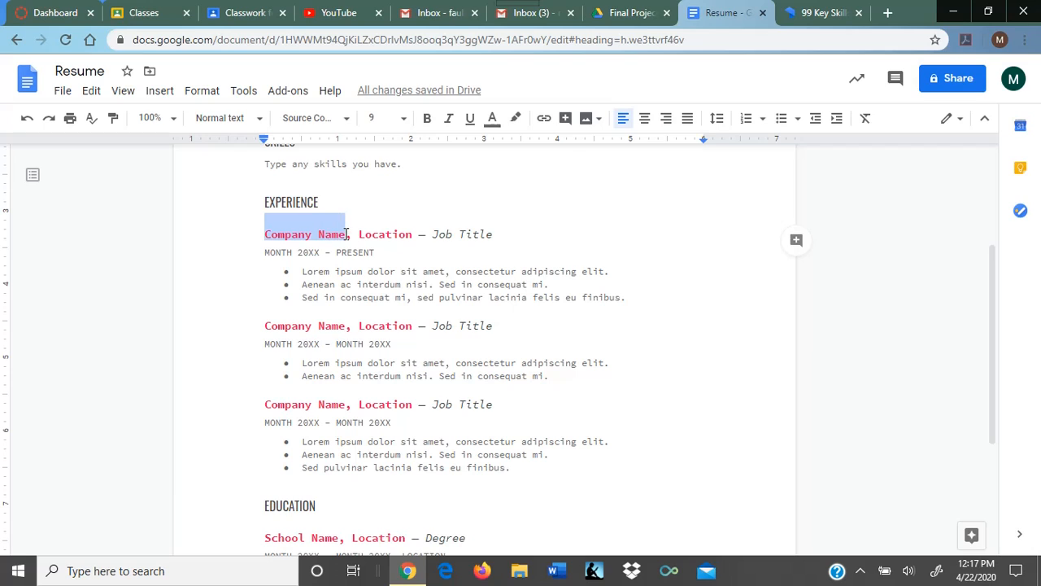
text(Eas)
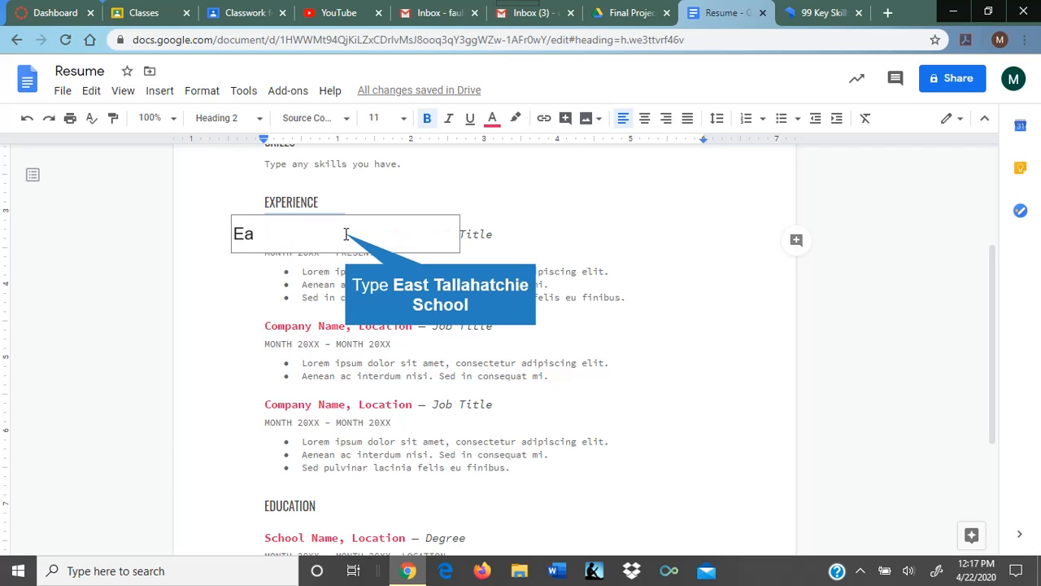
text(t Tallaha)
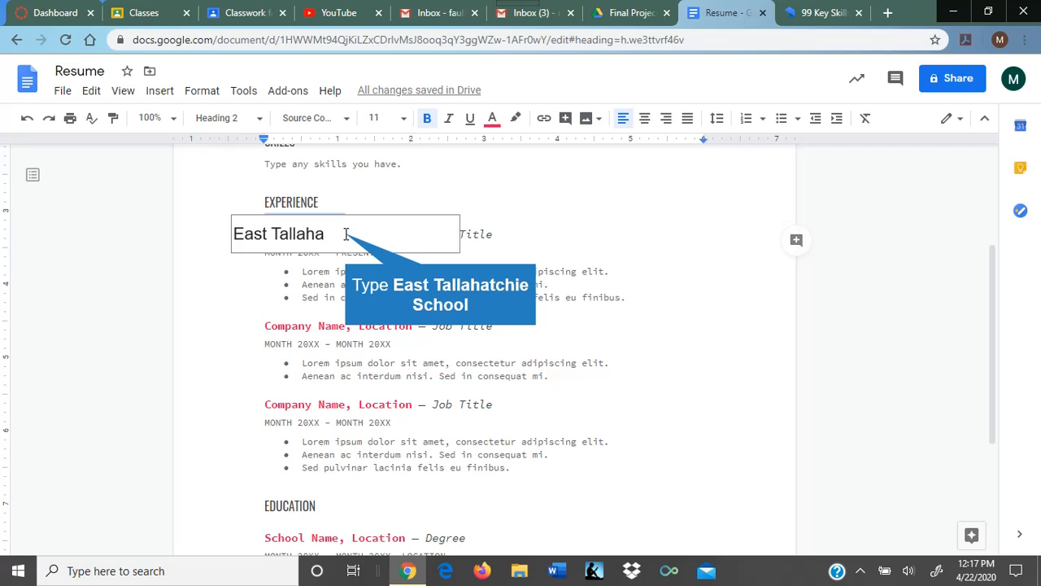
text(tchie School)
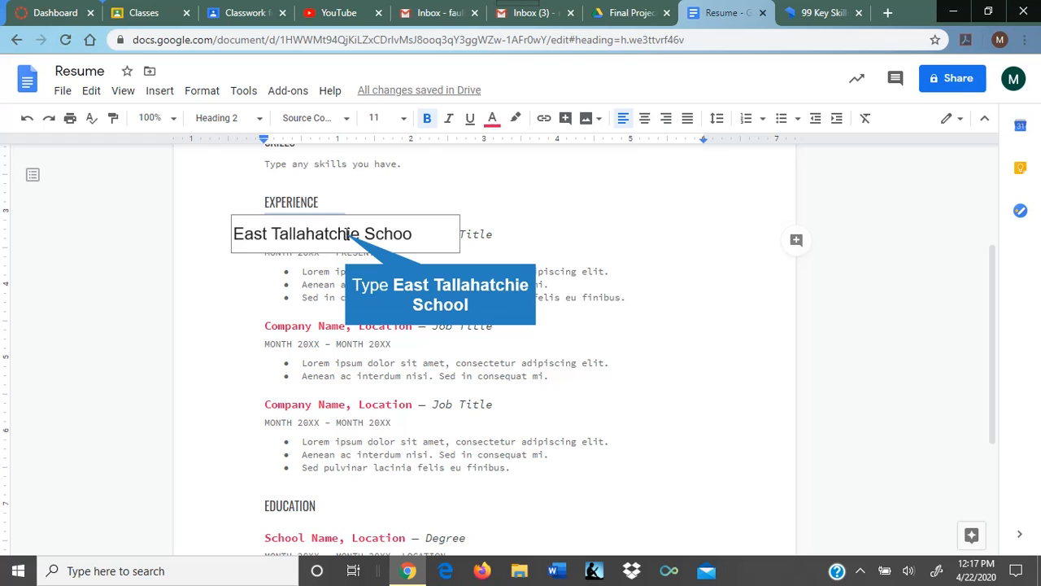
key(BackSpace)
text(choo)
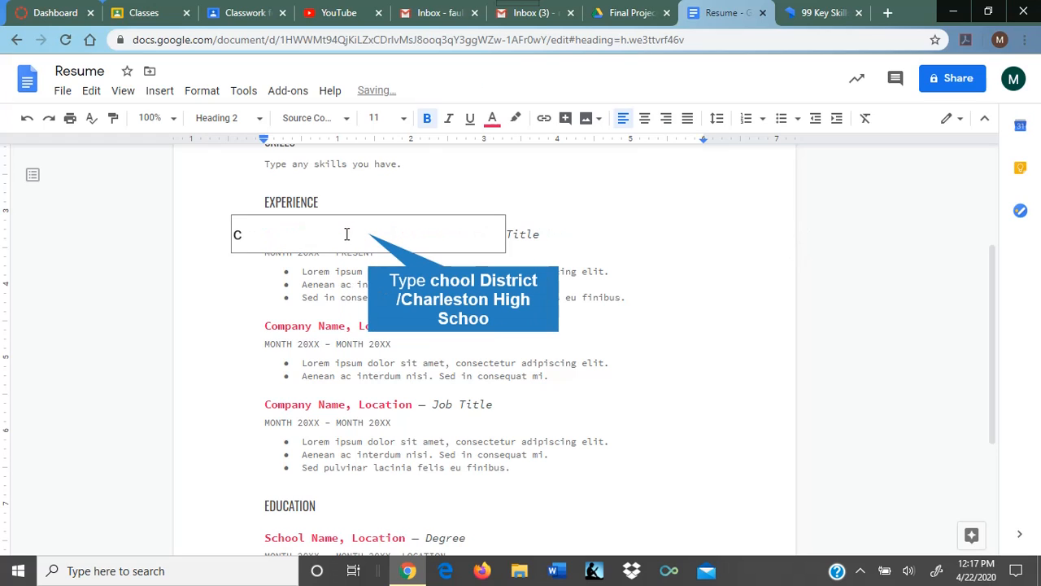
text(l District/C)
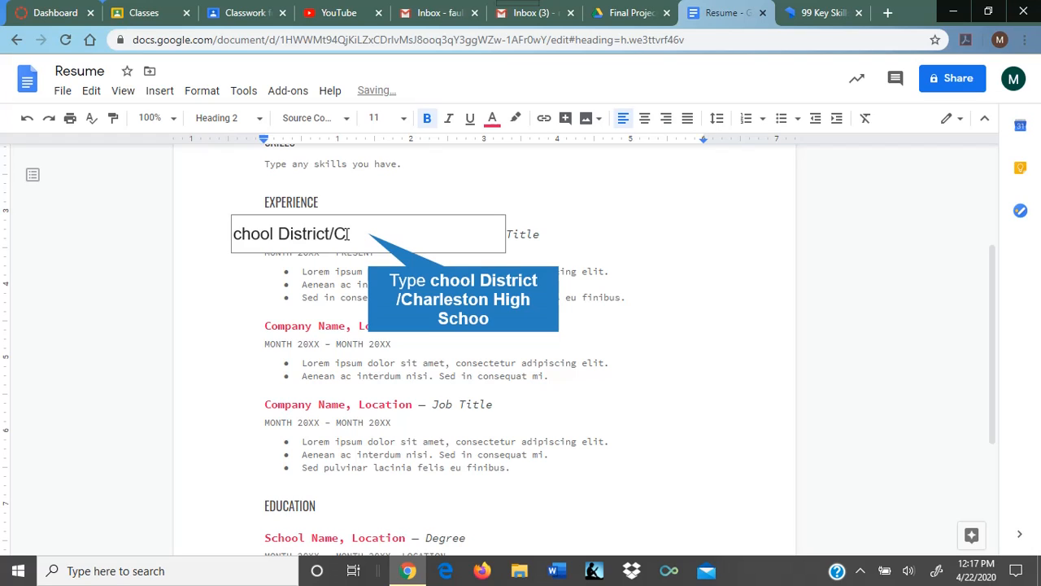
text(harleston High S)
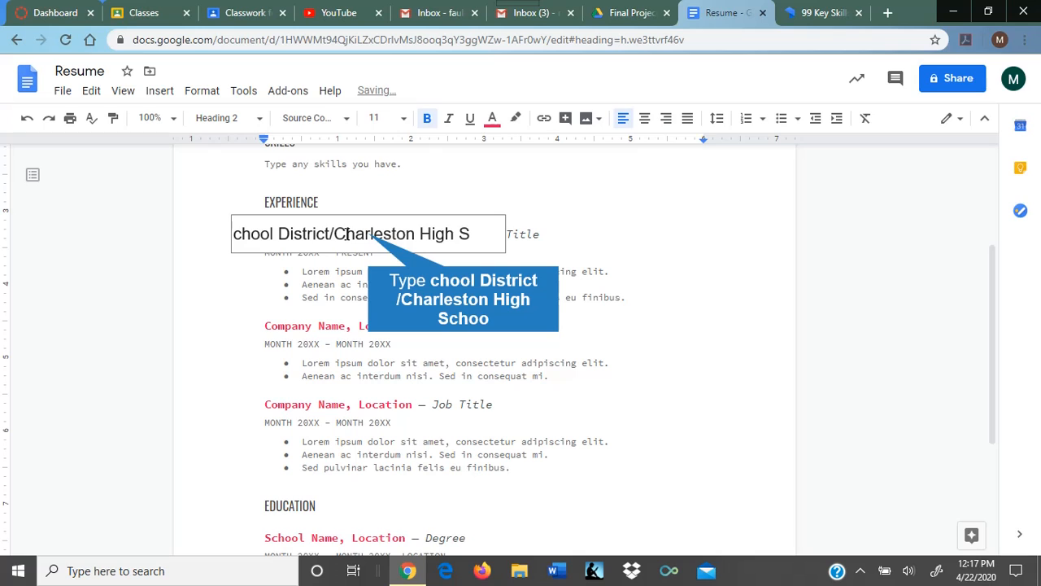
text(choo)
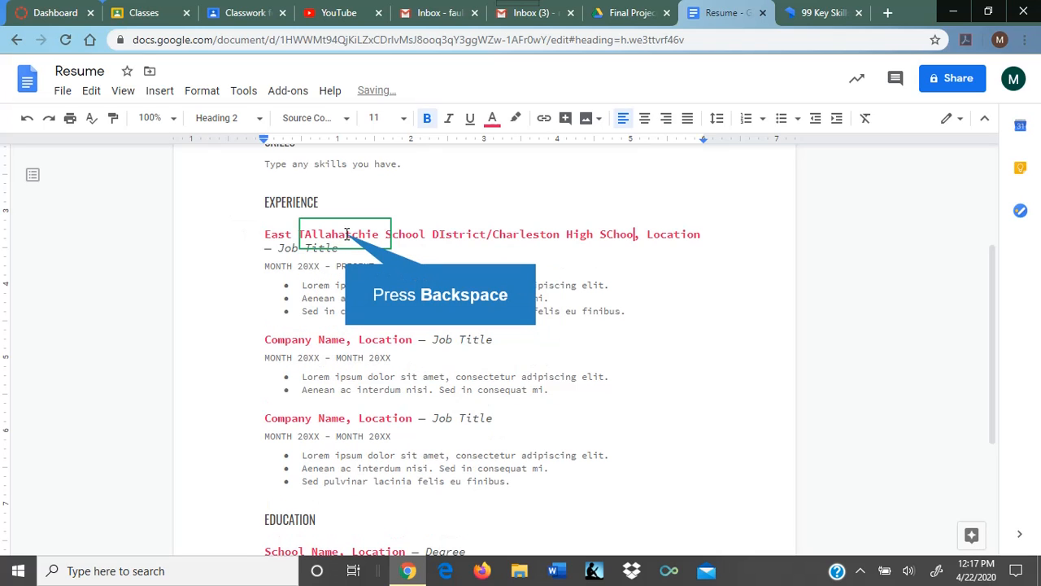
key(BackSpace)
text(chool)
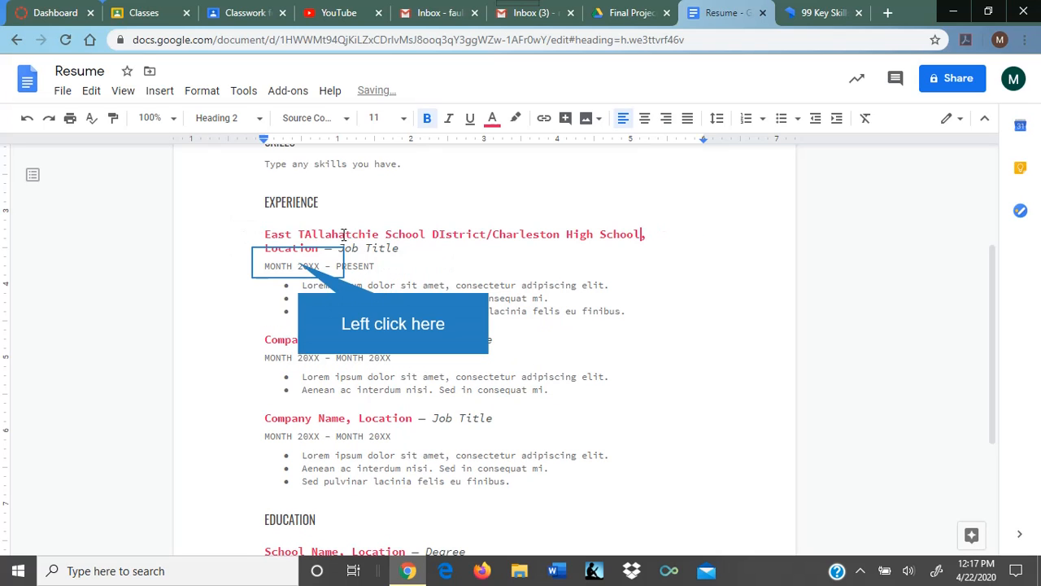
Step: Replace the first entry's Location placeholder with 'Charleston, MS'
click(299, 265)
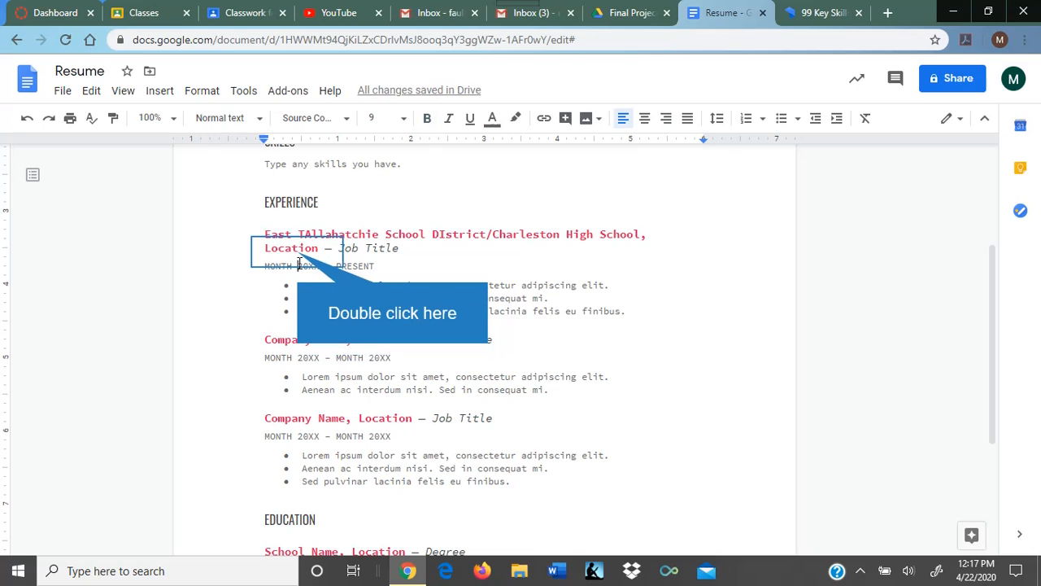
double_click(300, 251)
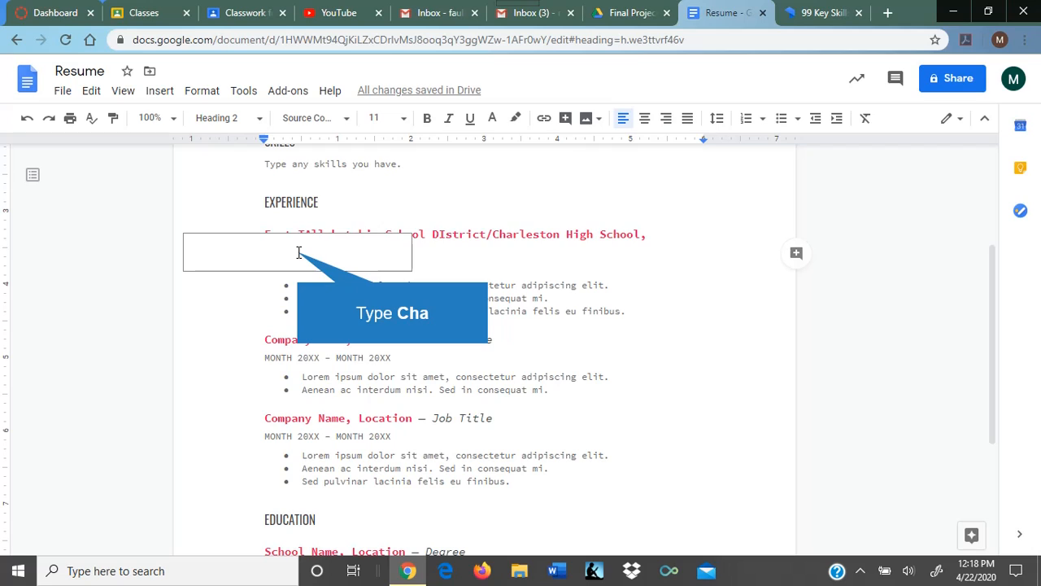
text(C)
text(h)
text(a)
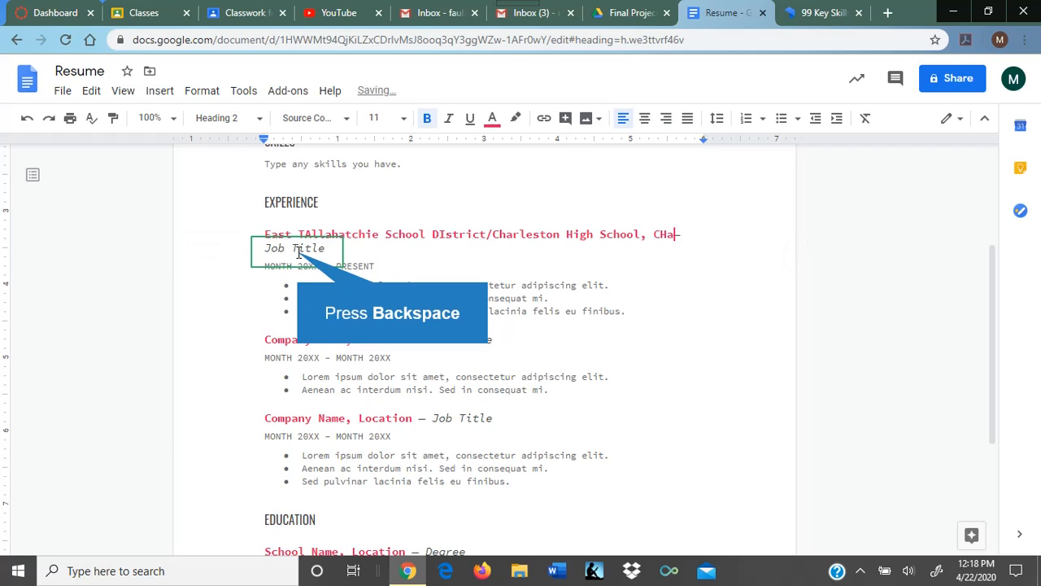
key(BackSpace)
text(harleston)
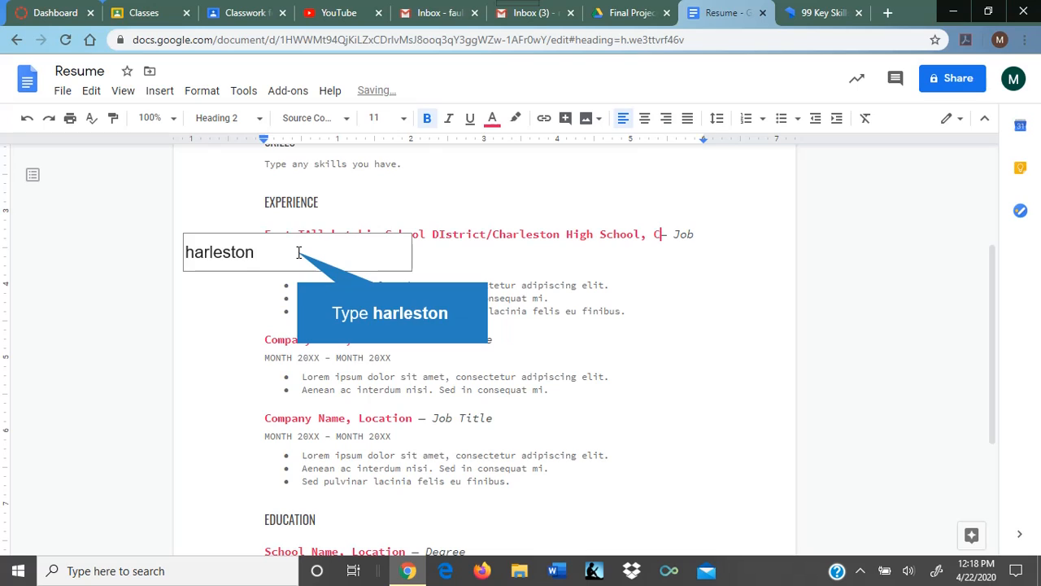
key(BackSpace)
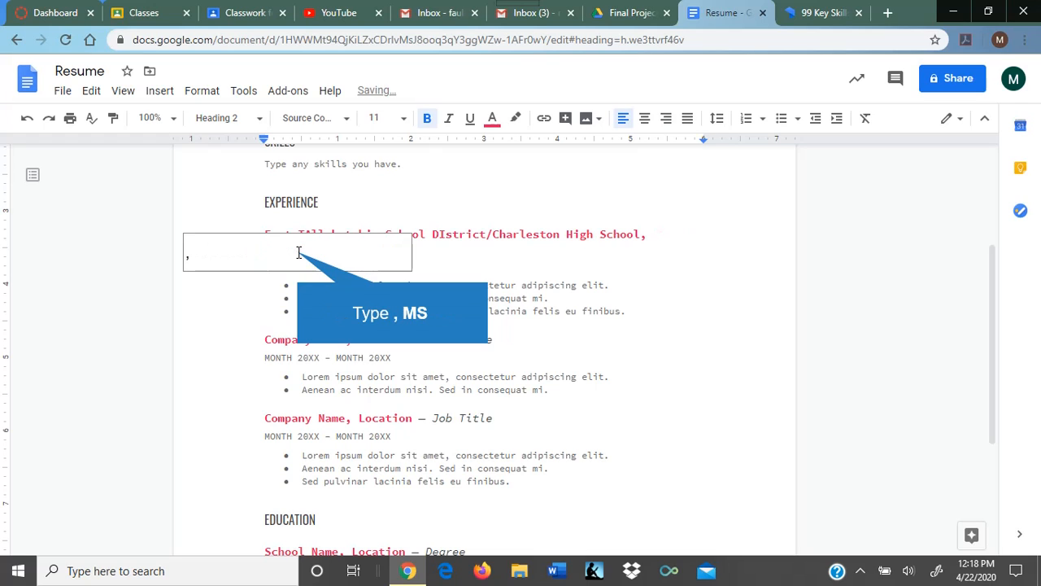
text(, MS — Job Title)
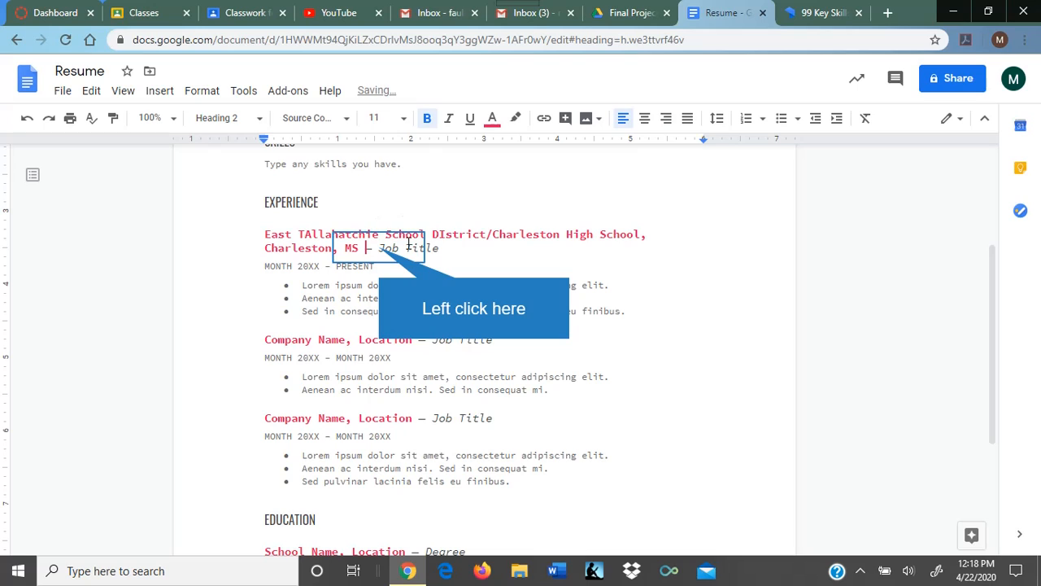
Step: Change the first entry's Job Title placeholder to 'Teacher'
drag(379, 248, 440, 250)
text(Tea)
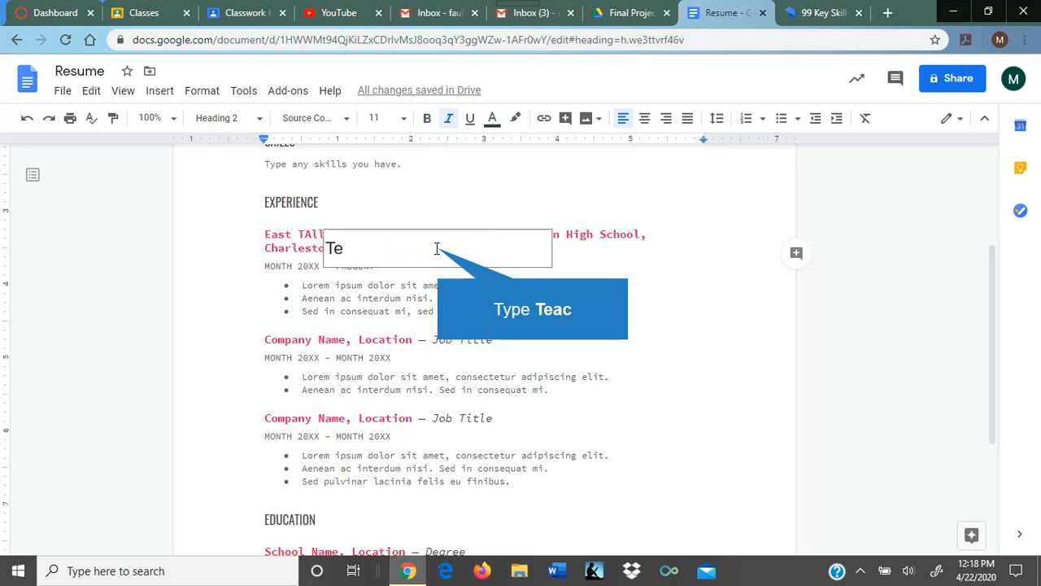
text(c)
key(BackSpace)
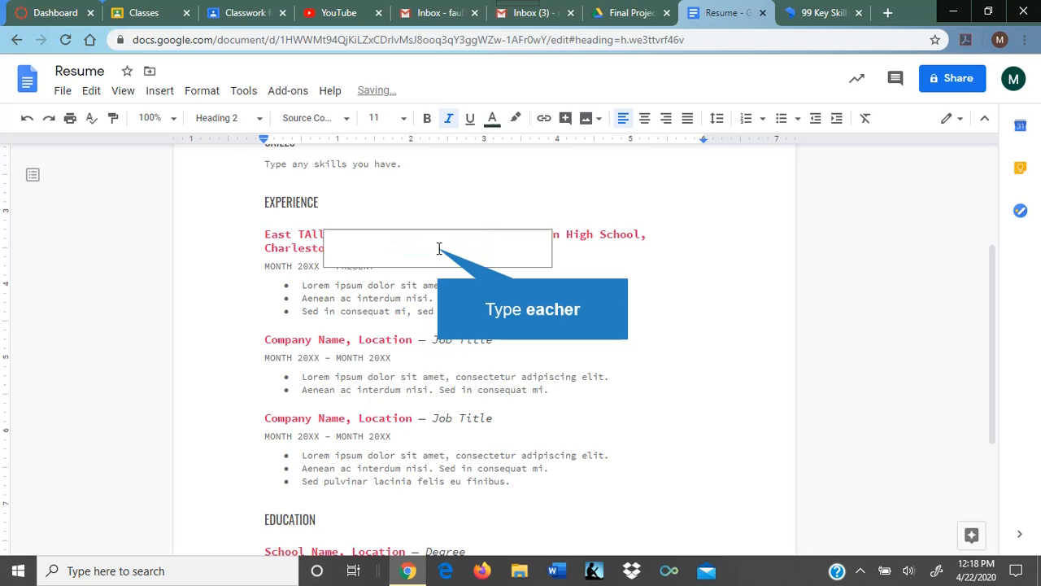
text(eacher)
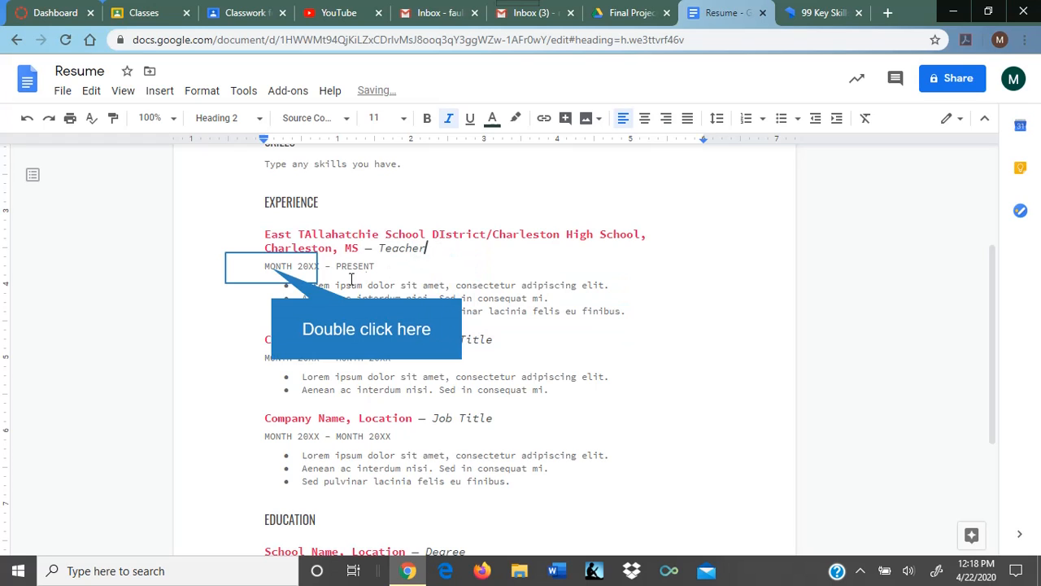
Step: Change the first entry's start date from 'MONTH 20XX' to 'August 2007'
double_click(275, 269)
text(A)
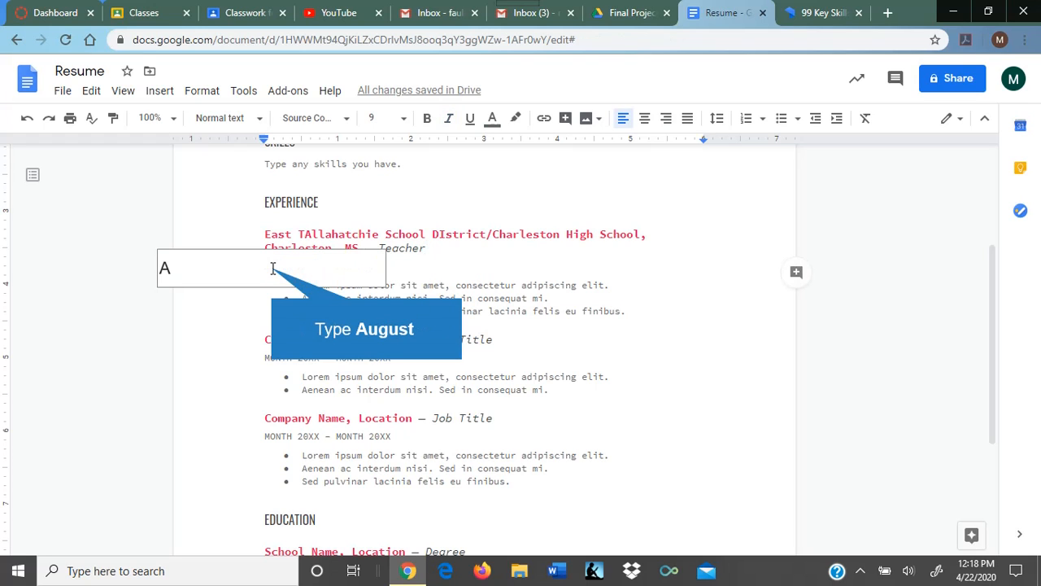
text(ugust 20XX - PRESENT)
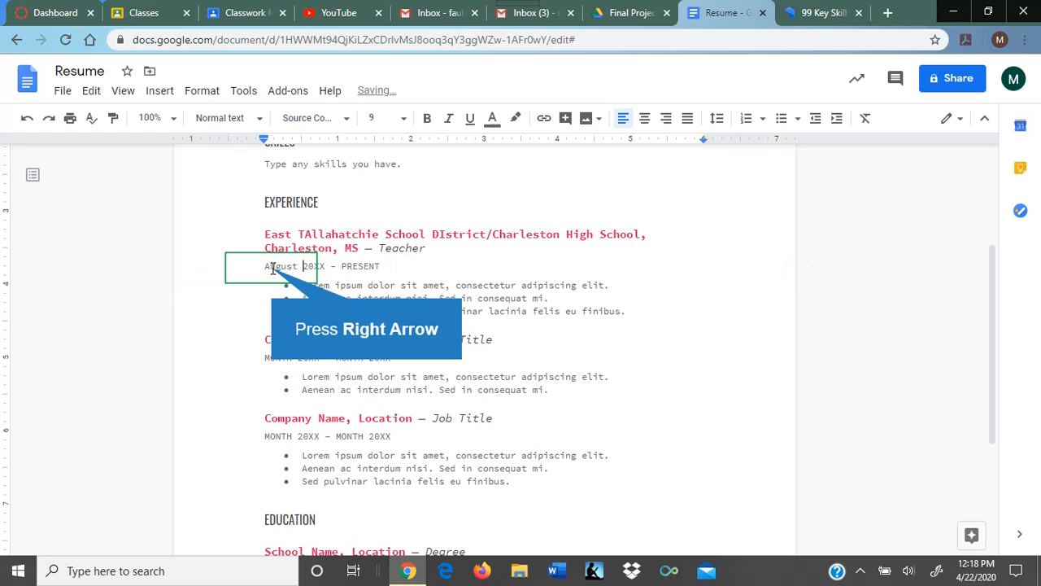
key(Right)
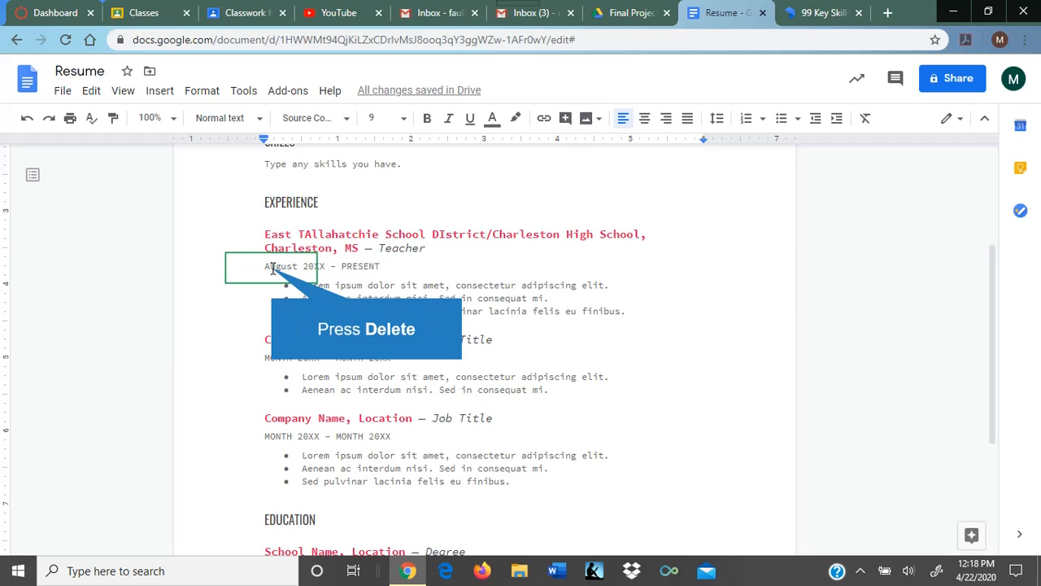
key(Delete)
text(07)
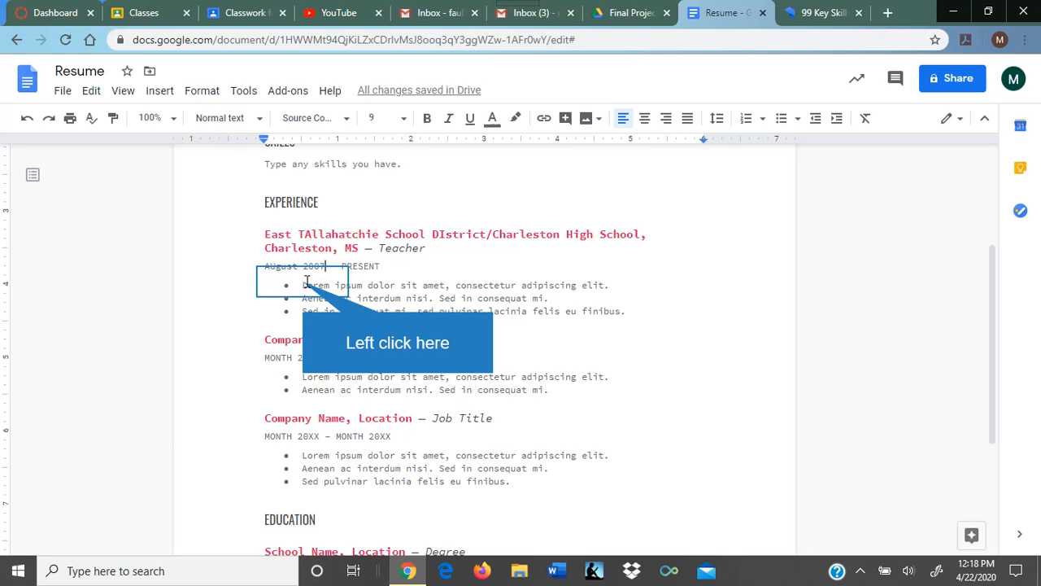
Step: Replace the three lorem ipsum bullets with 'Teaching various English and state test based courses'
drag(302, 285, 622, 314)
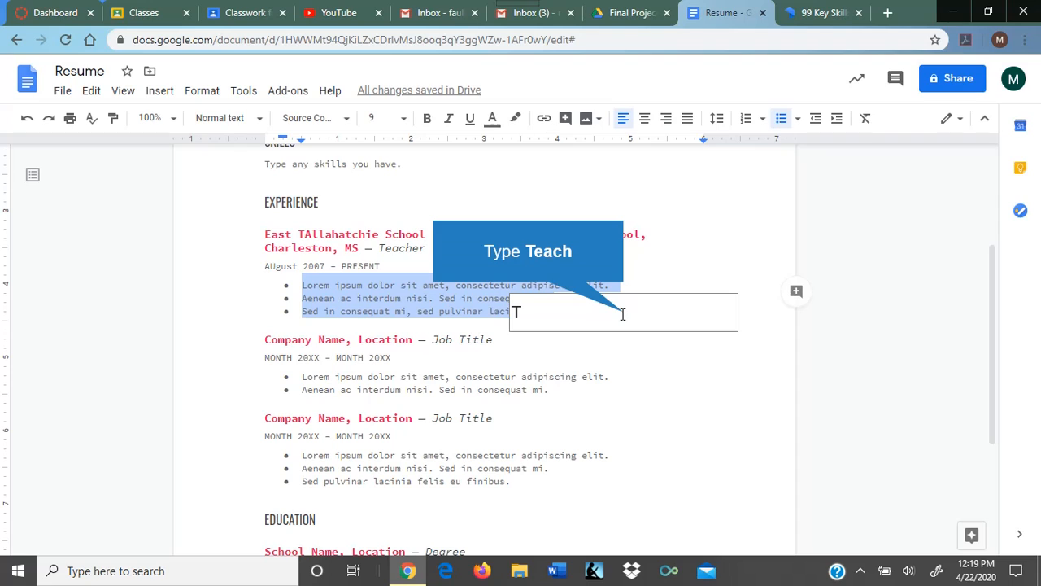
text(e)
text(a)
text(c)
text(h)
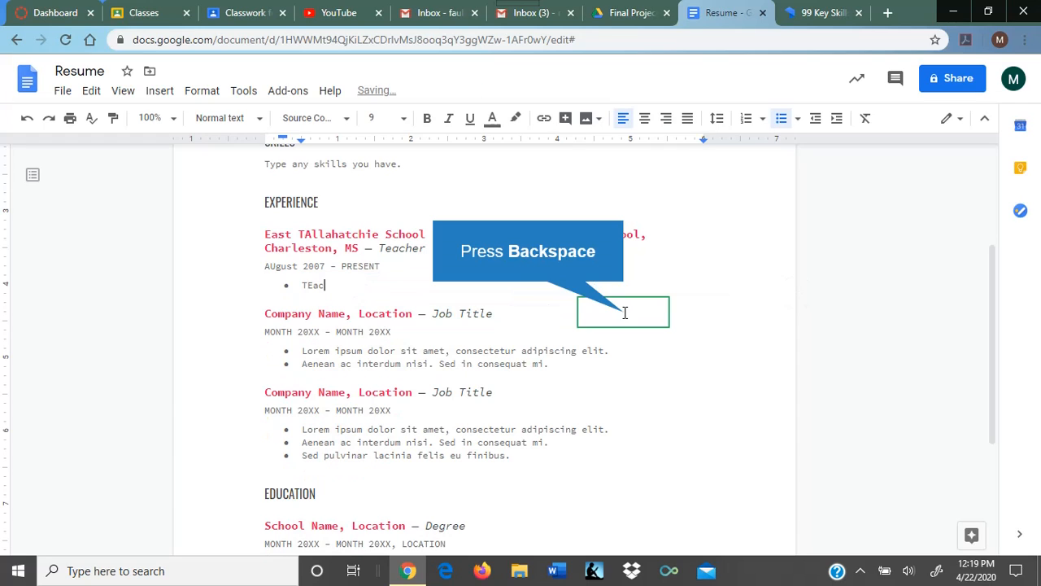
key(BackSpace)
text(eaching)
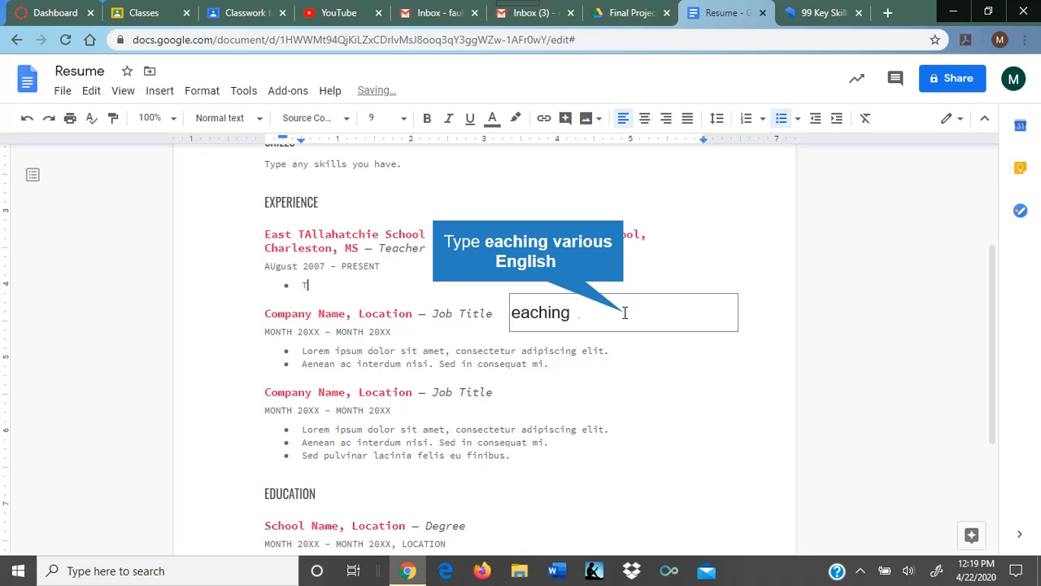
text( various English)
key(BackSpace)
key(BackSpace)
key(BackSpace)
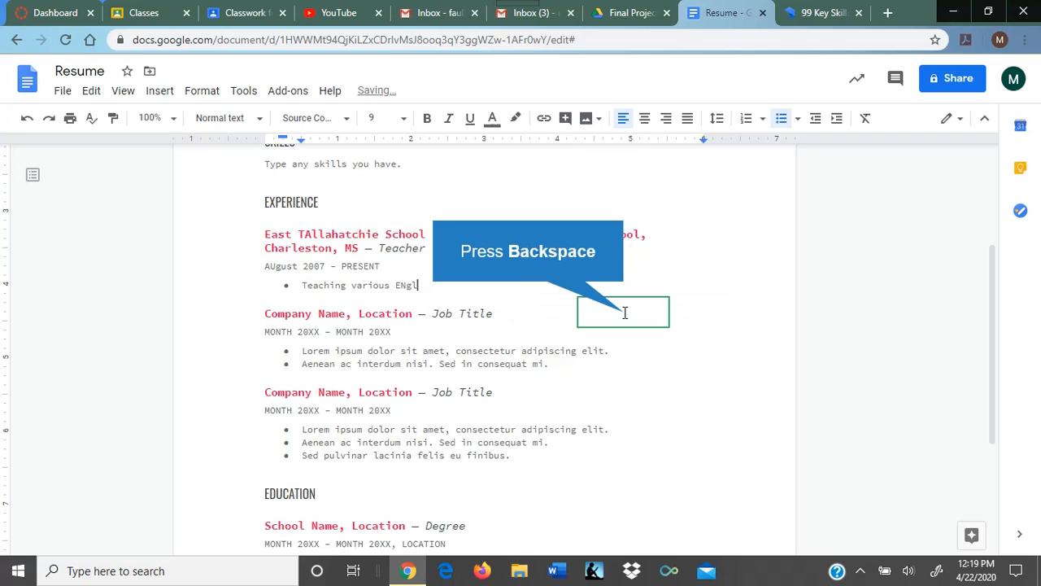
key(BackSpace)
key(BackSpace)
key(BackSpace)
text(glish or)
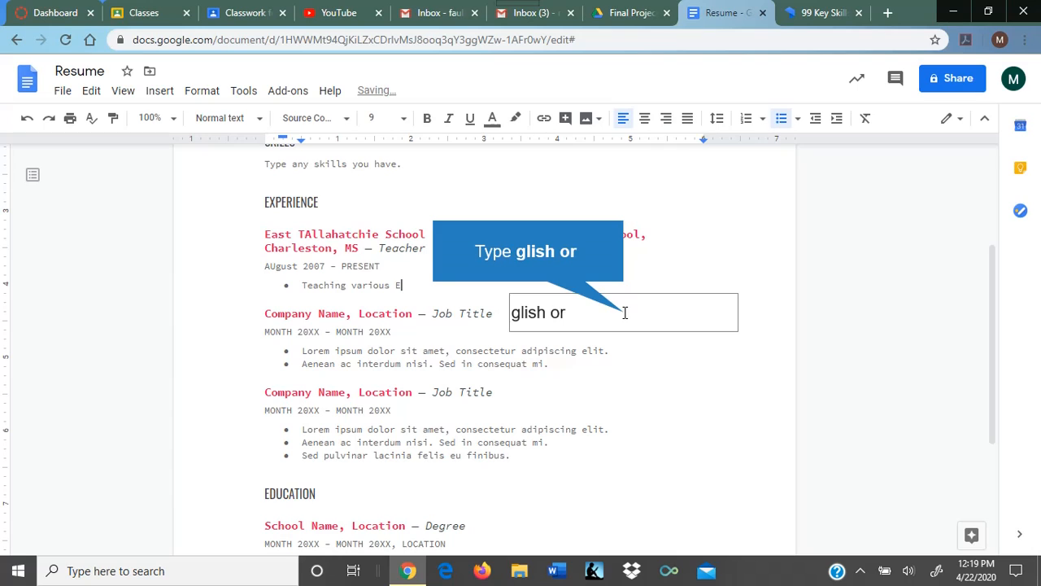
key(BackSpace)
key(BackSpace)
key(BackSpace)
key(BackSpace)
key(BackSpace)
key(BackSpace)
key(BackSpace)
key(BackSpace)
key(BackSpace)
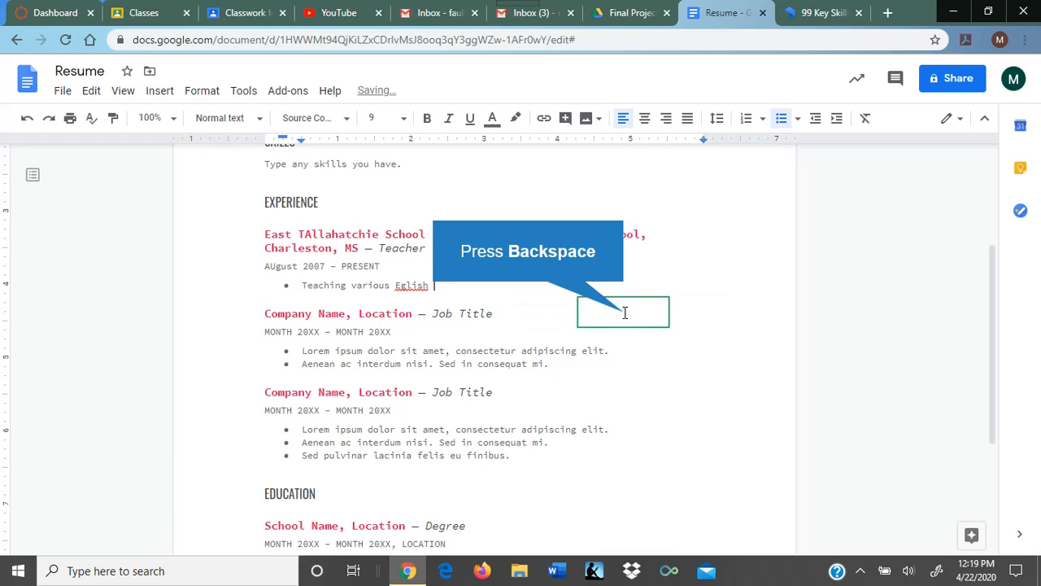
text(ngl)
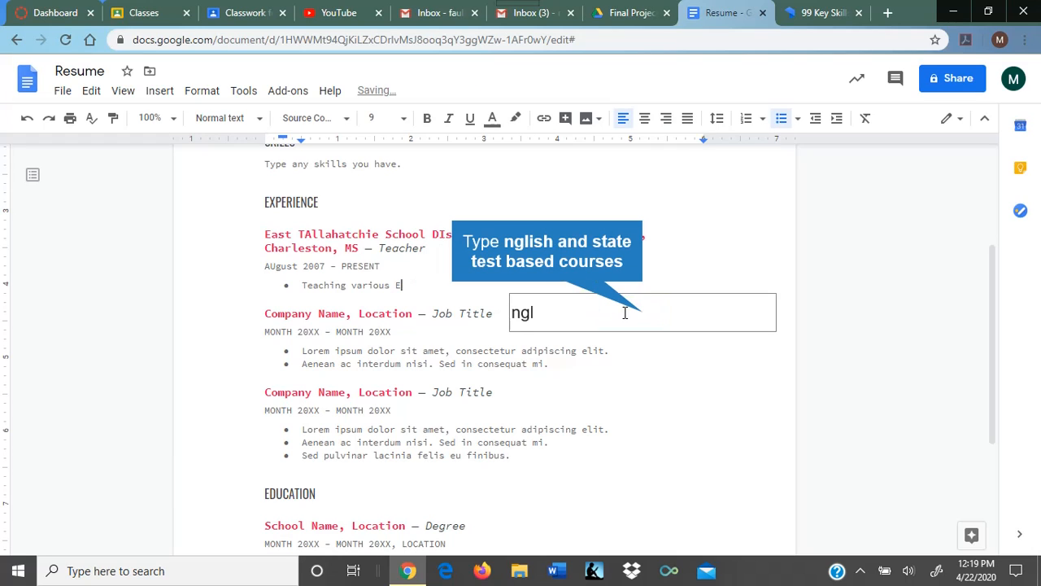
text(ish and state)
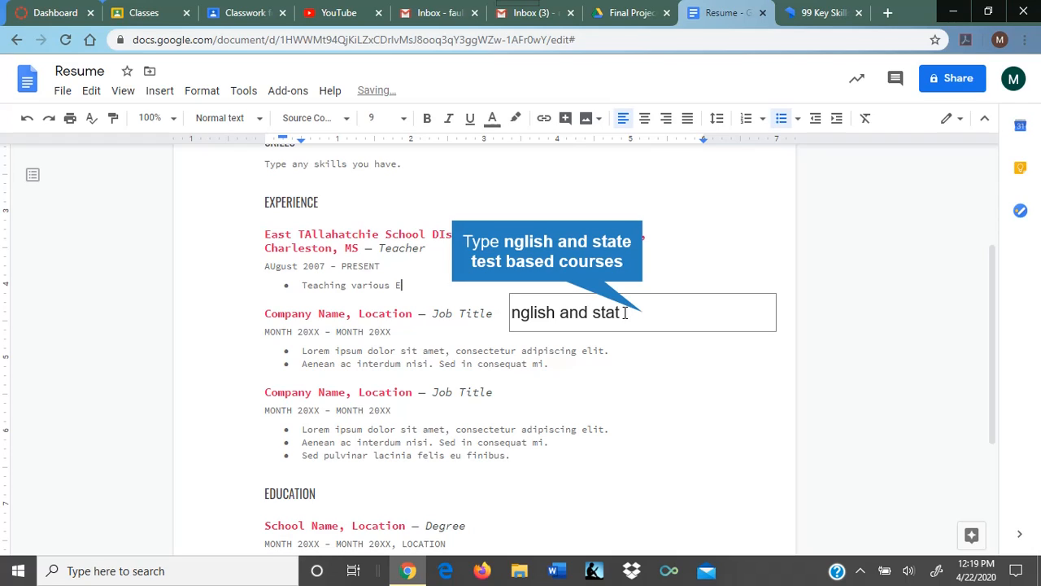
text( test base)
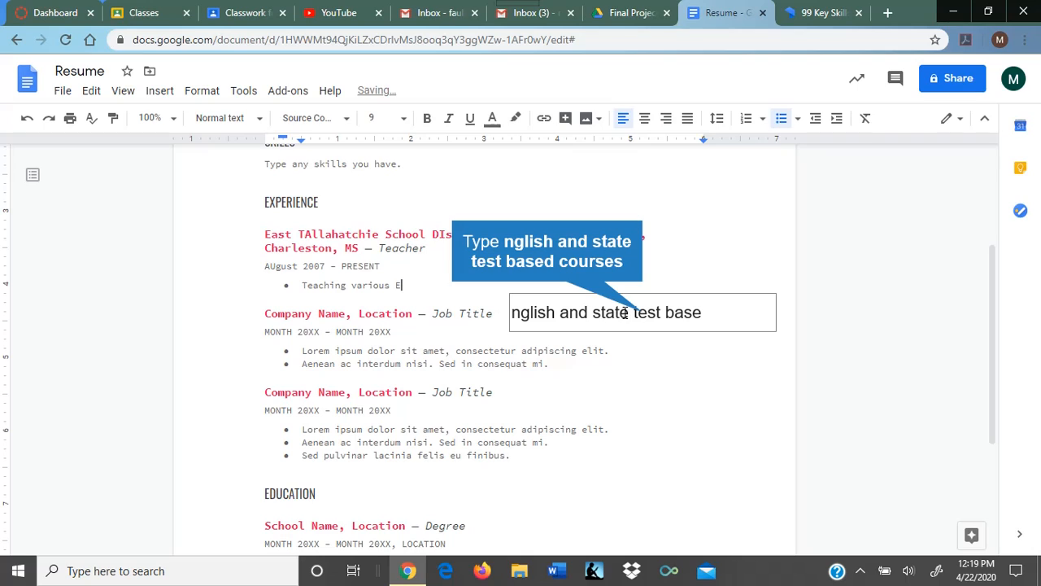
text(d courses)
Step: Start a new bullet reading 'Sponsoring a variety of clubs and classes, including the'
key(Return)
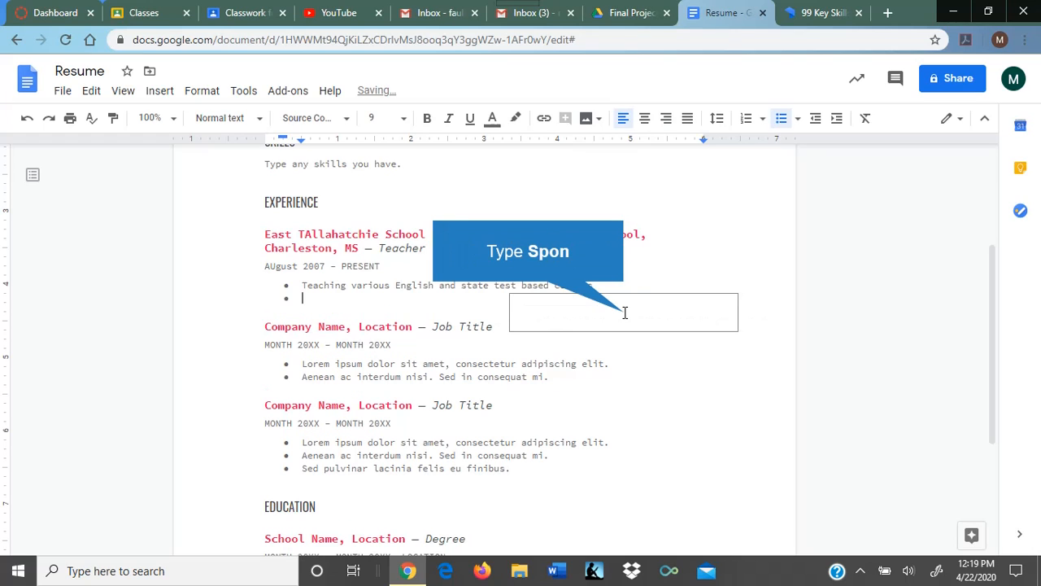
text(Spon)
key(BackSpace)
key(BackSpace)
key(BackSpace)
text(ponsoring)
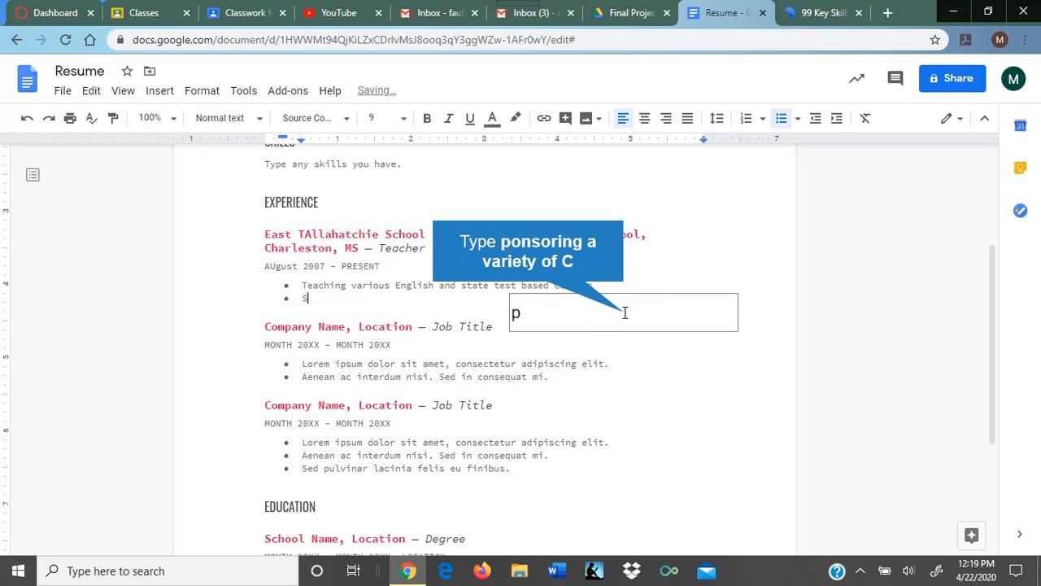
text( a variety)
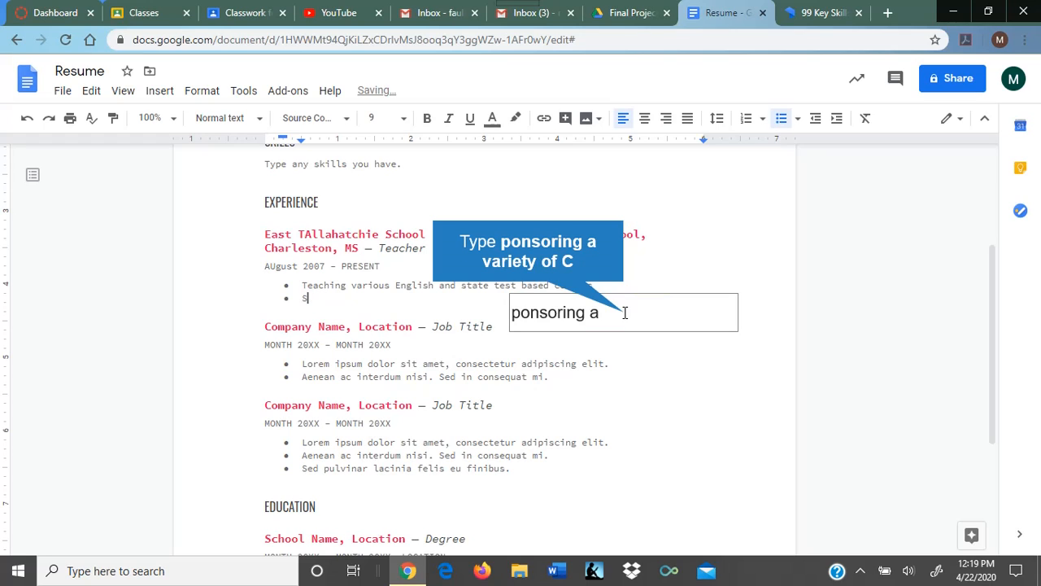
text( of C)
key(BackSpace)
text(clubs)
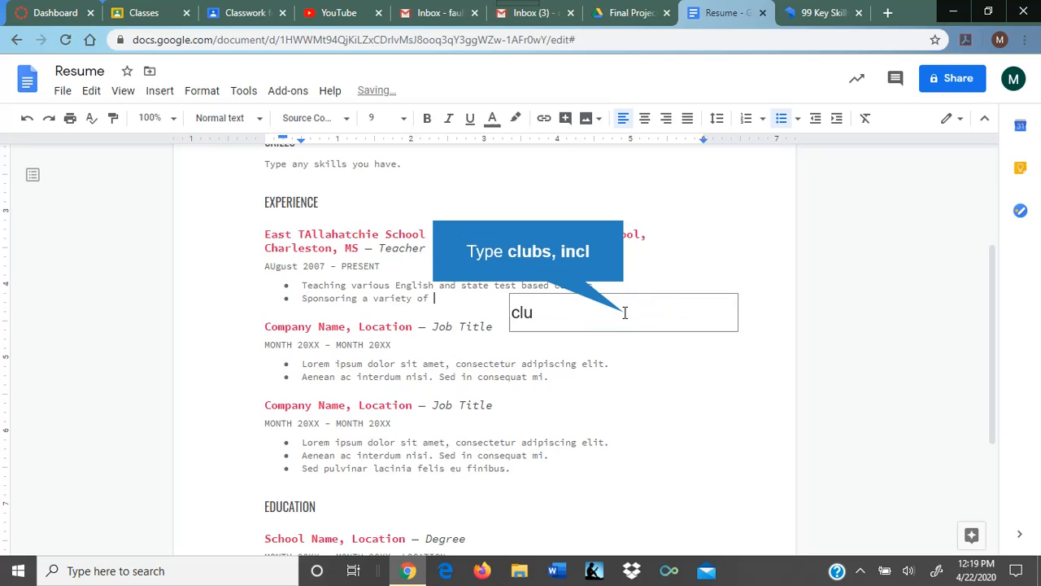
text(, incl)
key(BackSpace)
key(BackSpace)
key(BackSpace)
key(BackSpace)
key(BackSpace)
key(BackSpace)
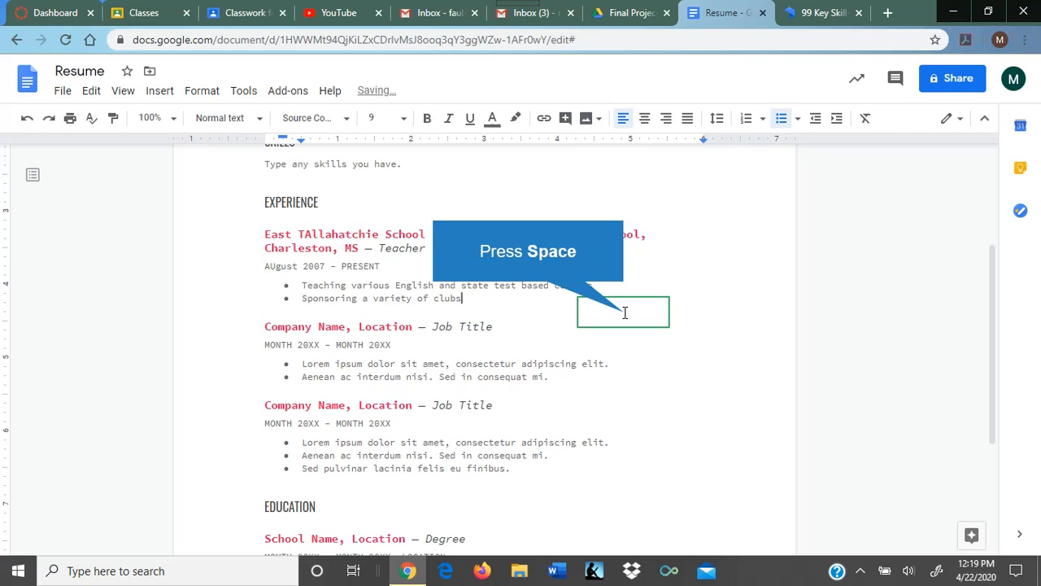
text(and class)
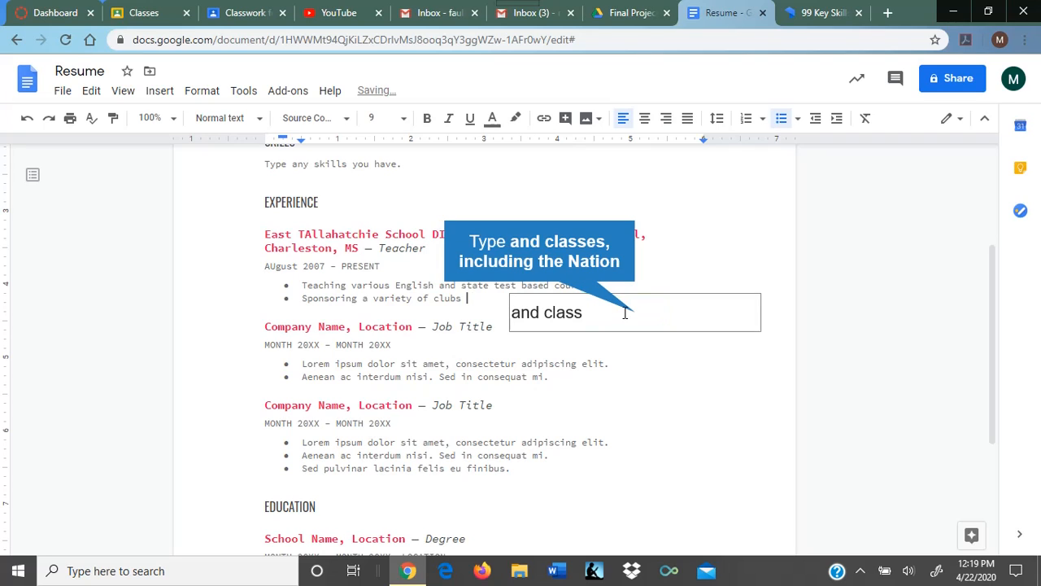
text(es, includi)
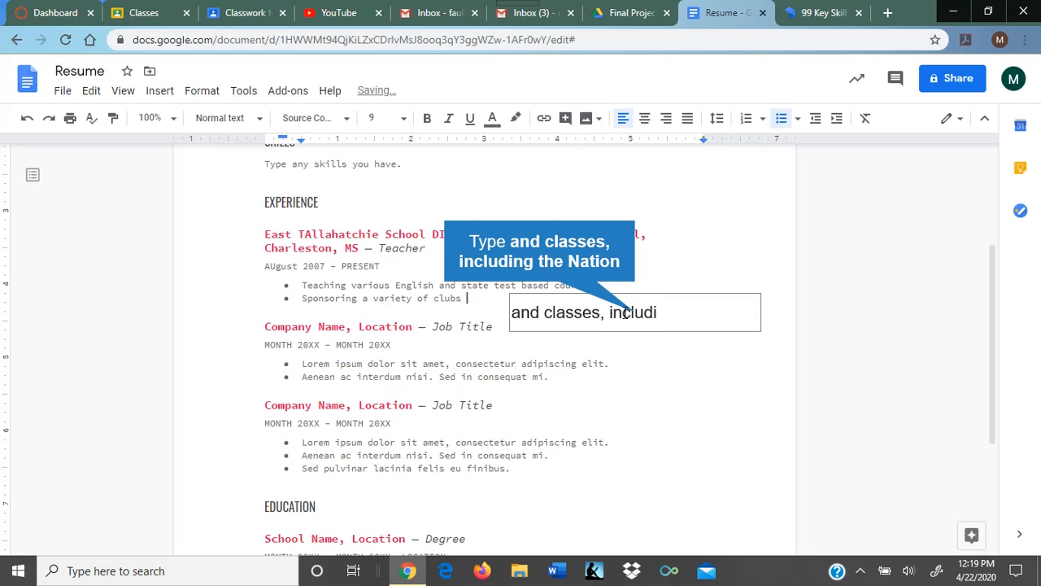
text(ng the Nation)
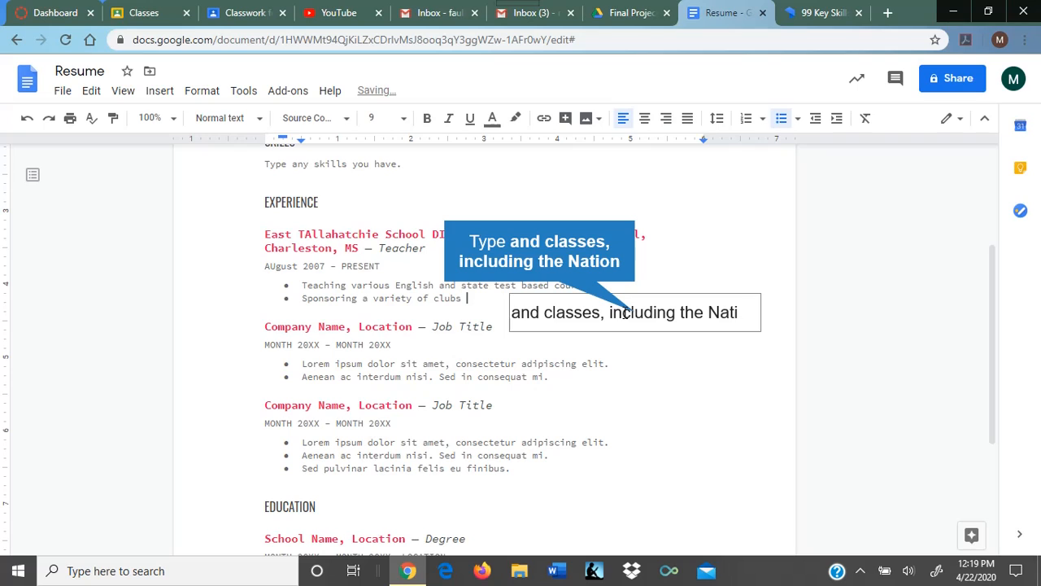
Step: Finish the bullet with 'school's chapter of National Honor Society'
key(BackSpace)
key(BackSpace)
key(BackSpace)
key(BackSpace)
key(BackSpace)
key(BackSpace)
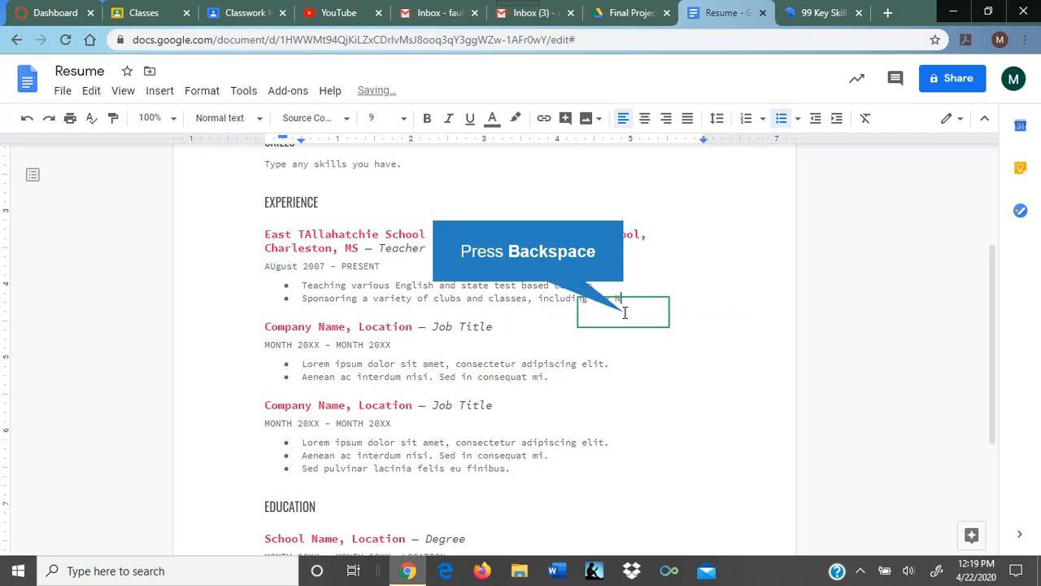
text(school's c)
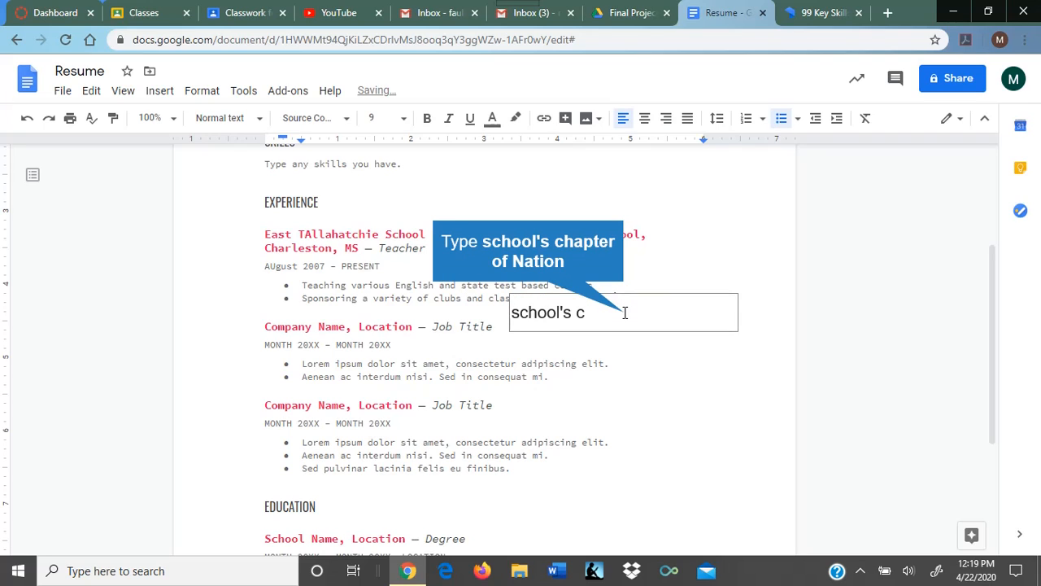
text(hapter of Nation)
key(BackSpace)
key(BackSpace)
key(BackSpace)
key(BackSpace)
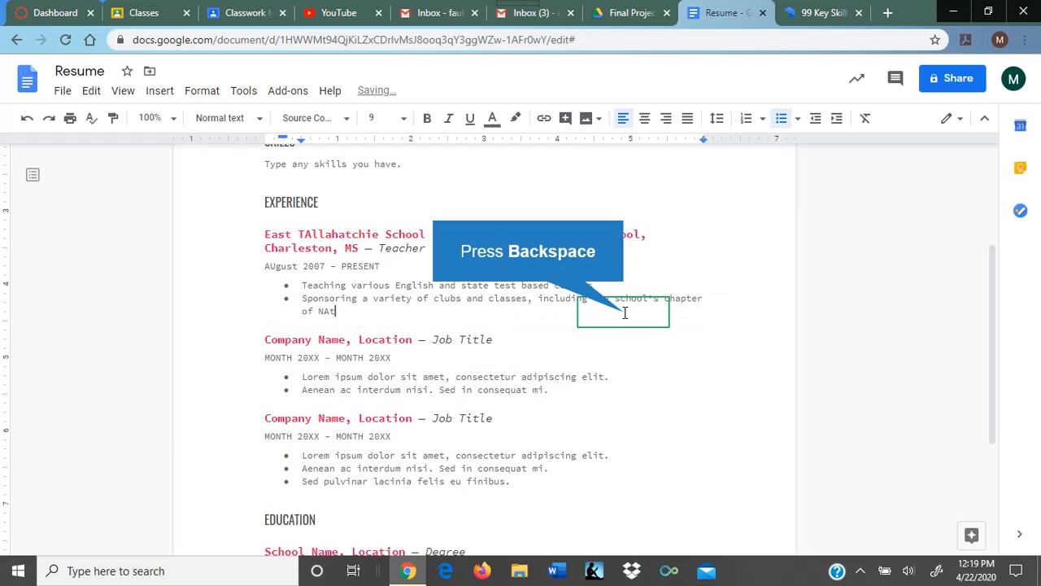
text(ational Honor)
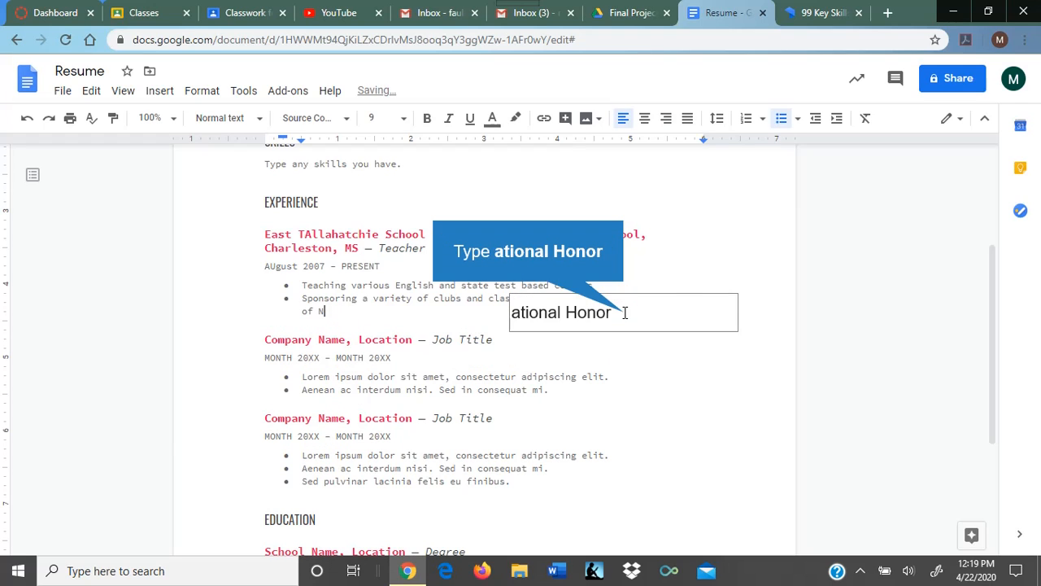
key(BackSpace)
key(BackSpace)
key(BackSpace)
key(BackSpace)
text(onor Socie)
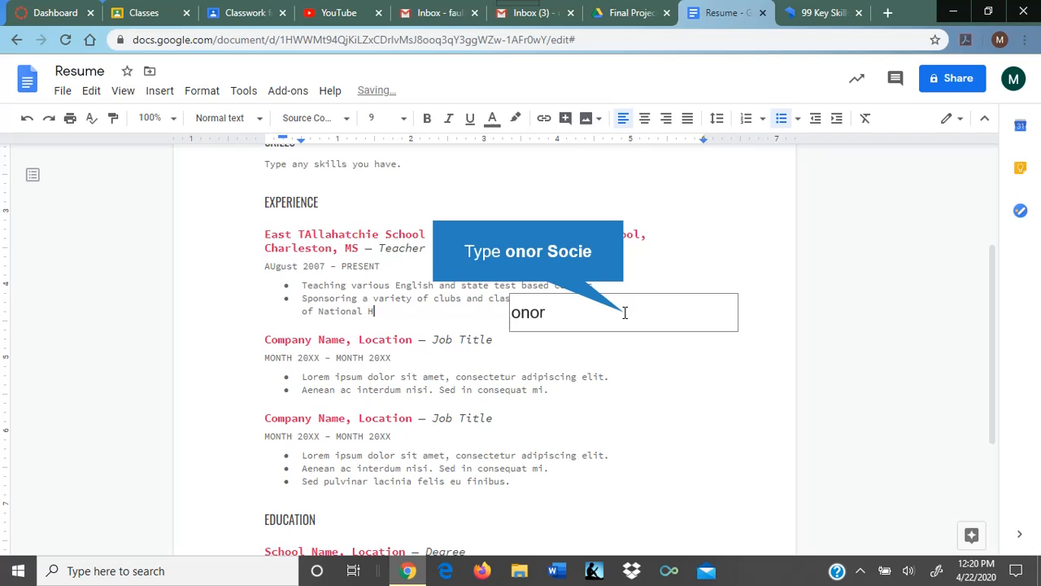
key(BackSpace)
key(BackSpace)
key(BackSpace)
key(BackSpace)
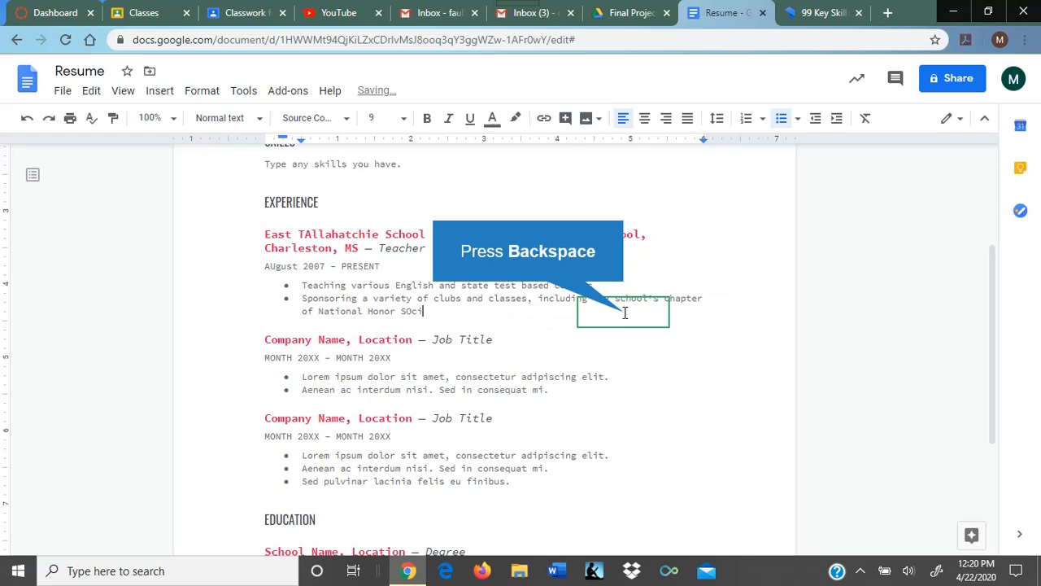
text(o)
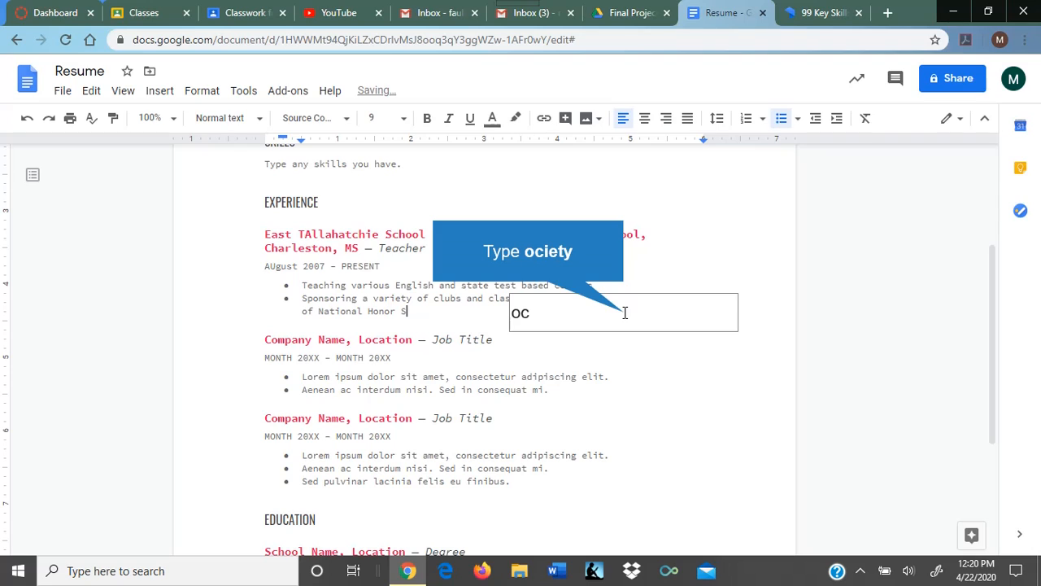
text(cie)
text(ty)
Step: Add a new bullet 'Dual Enrollment Help and Supervision' below the clubs bullet
key(Return)
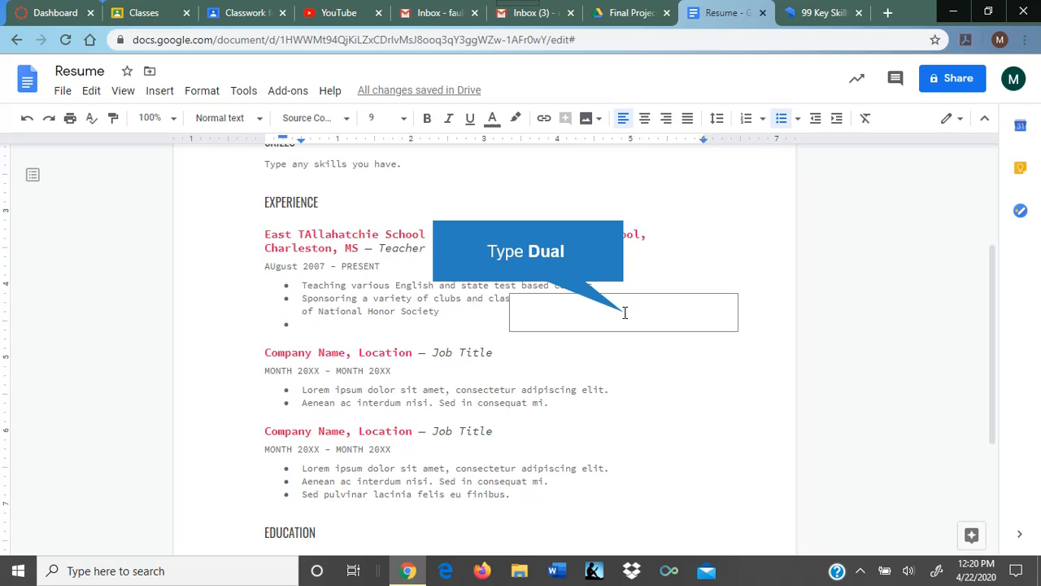
text(D)
text(u)
text(a)
text(l)
key(BackSpace)
key(BackSpace)
key(BackSpace)
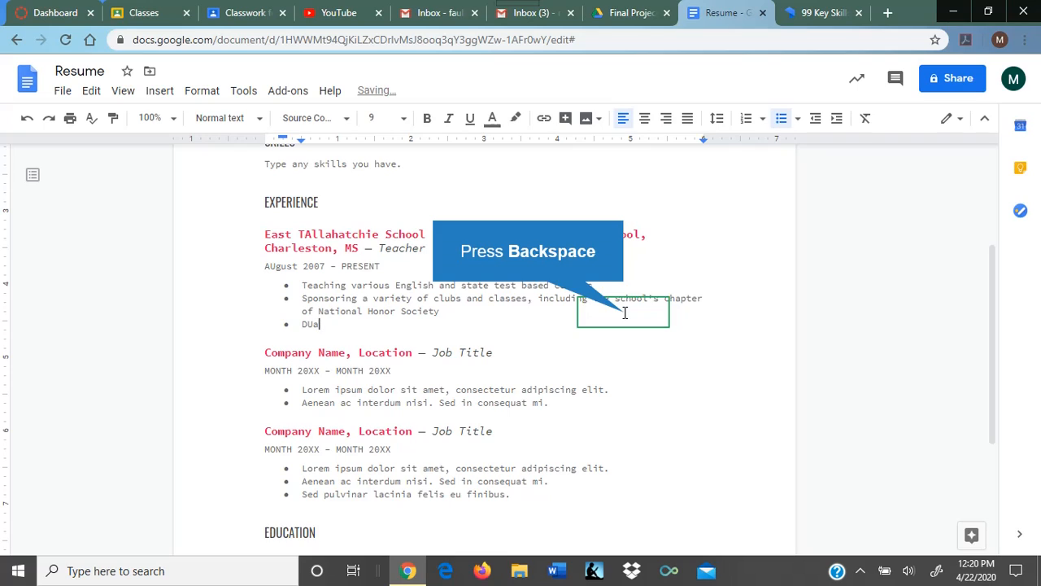
text(ual Enro)
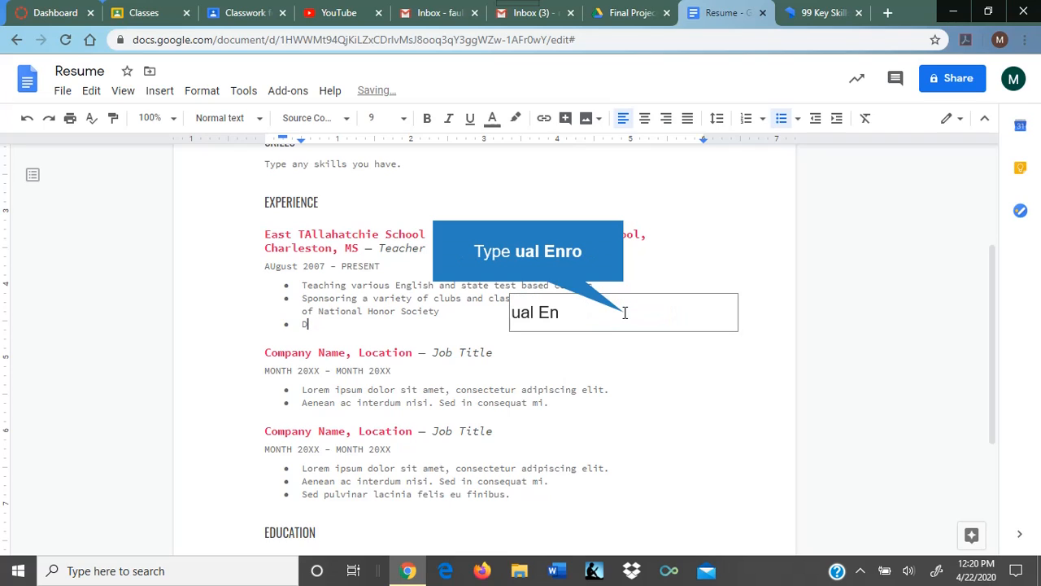
key(BackSpace)
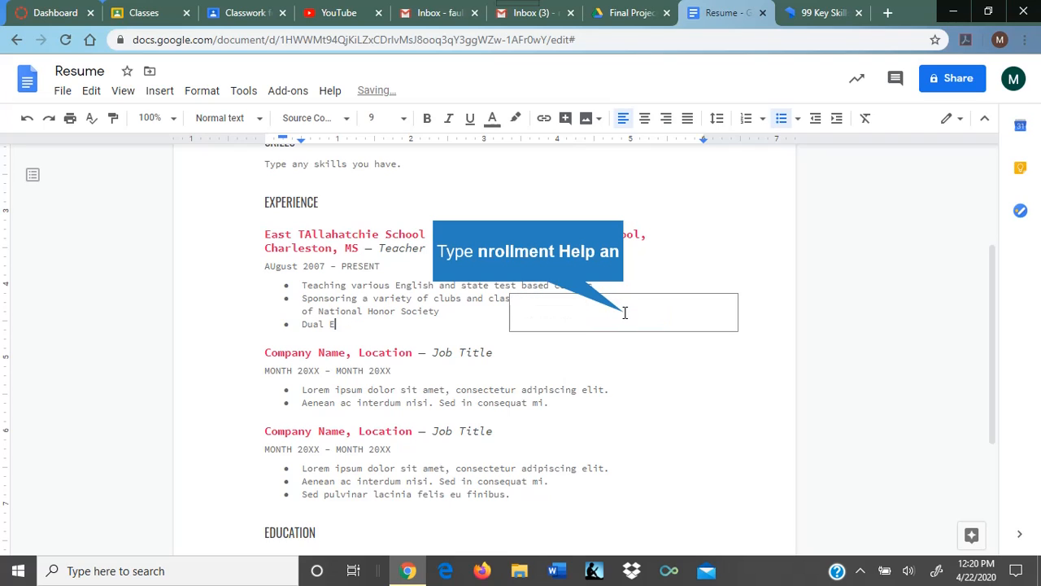
text(nrollment Help)
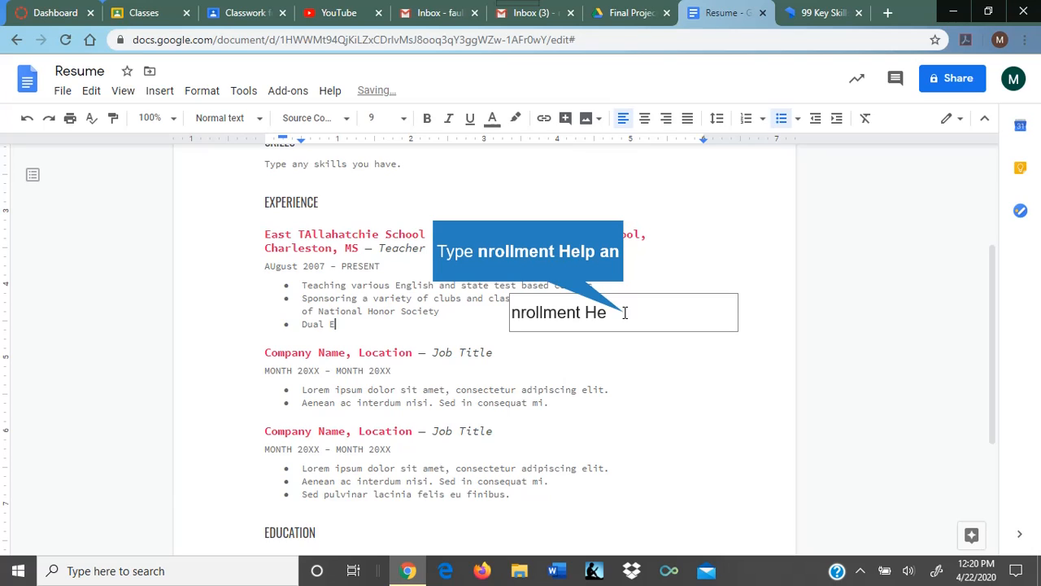
text( an)
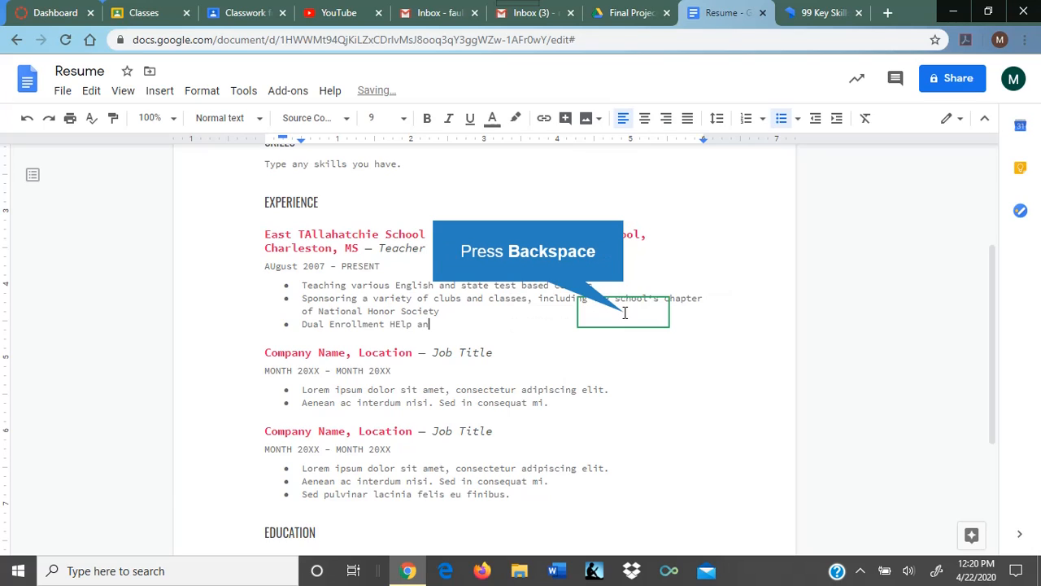
key(BackSpace)
key(BackSpace)
key(BackSpace)
key(BackSpace)
key(BackSpace)
key(BackSpace)
text(elp and Super)
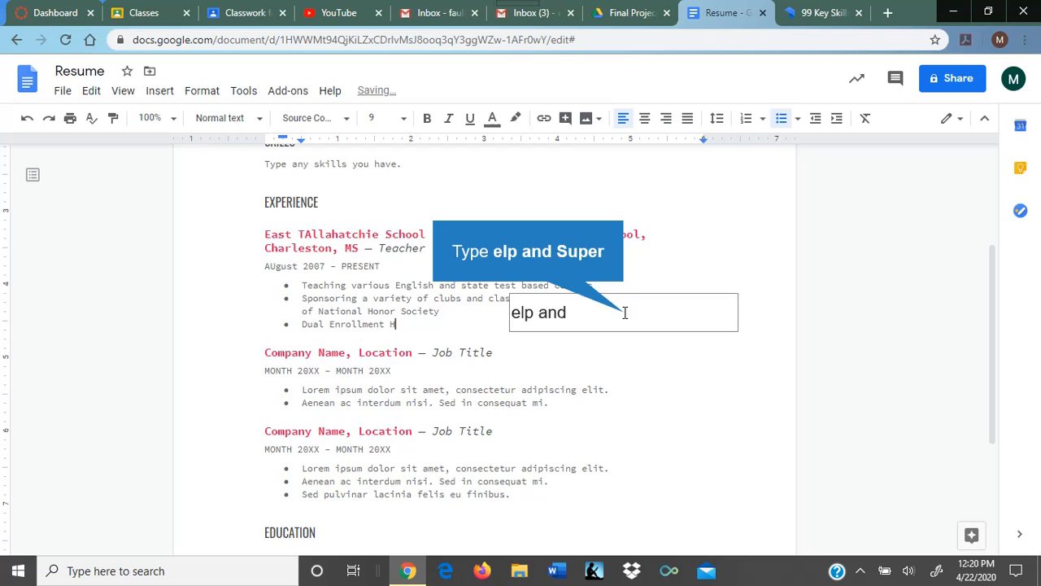
key(BackSpace)
key(BackSpace)
key(BackSpace)
key(BackSpace)
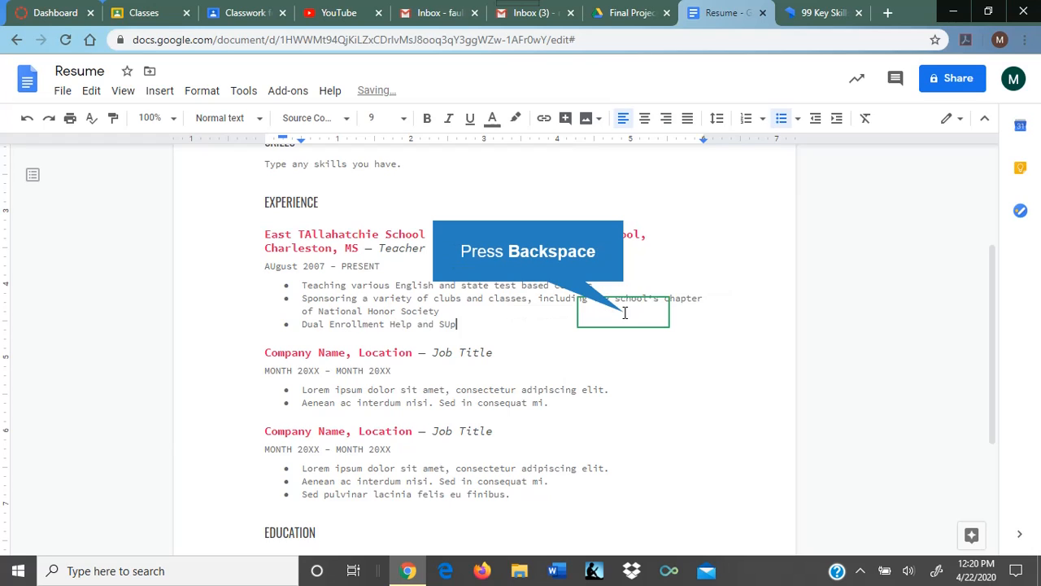
text(upervision)
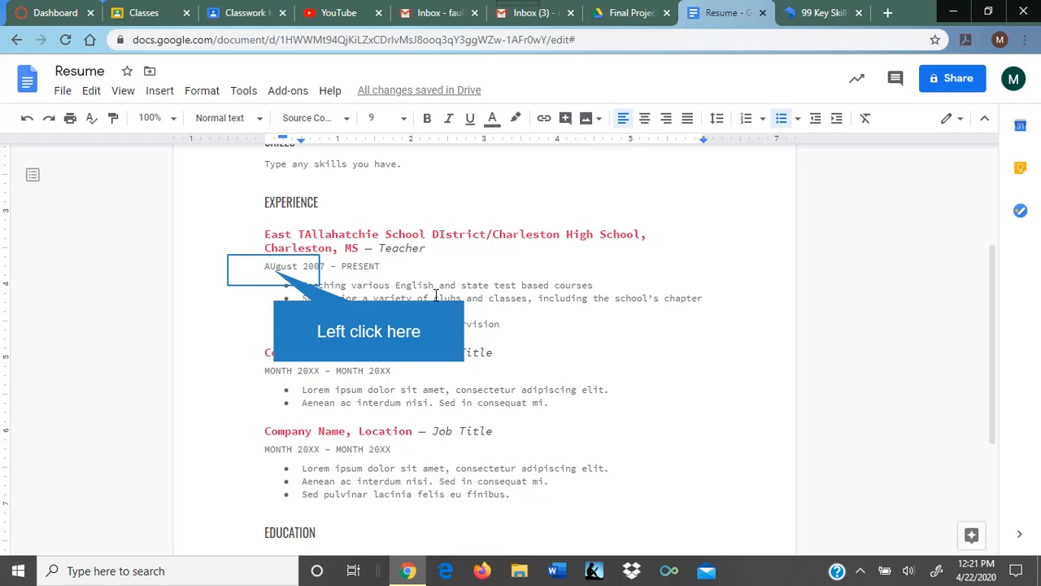
Step: Fix the date typo 'AUgust' to read 'August'
click(275, 270)
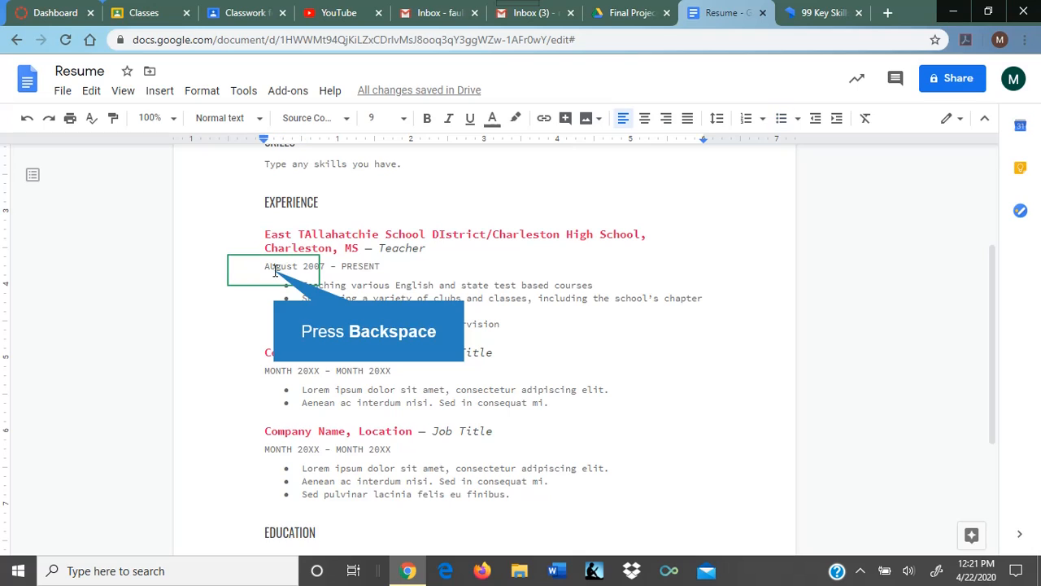
key(BackSpace)
text(u)
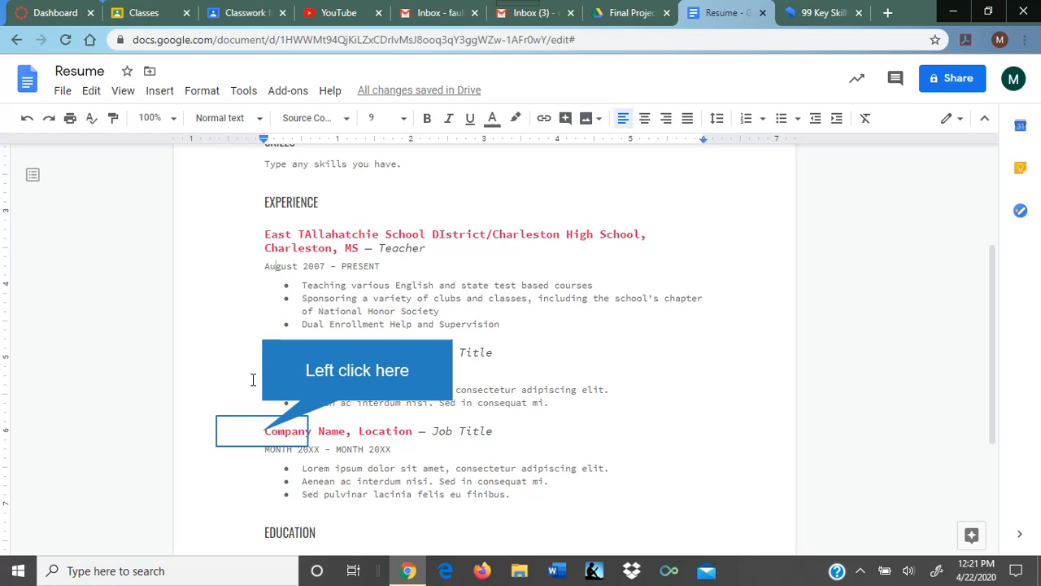
Step: Delete the third placeholder Company Name job entry from Experience
drag(265, 432, 527, 491)
key(Delete)
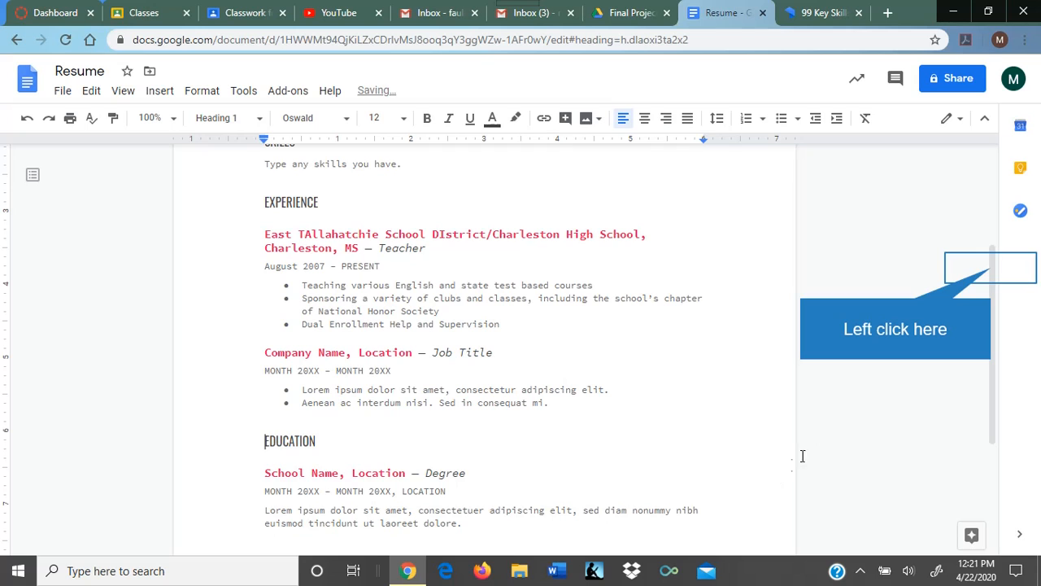
drag(991, 274, 992, 364)
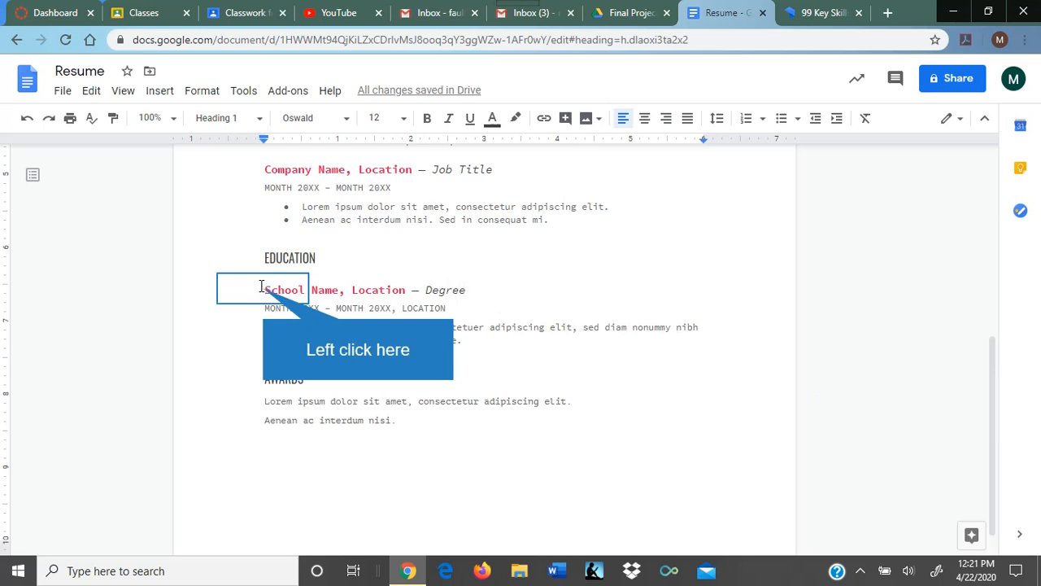
Step: Paste copies of the School Name education entry below the original, just above AWARDS
drag(260, 286, 573, 327)
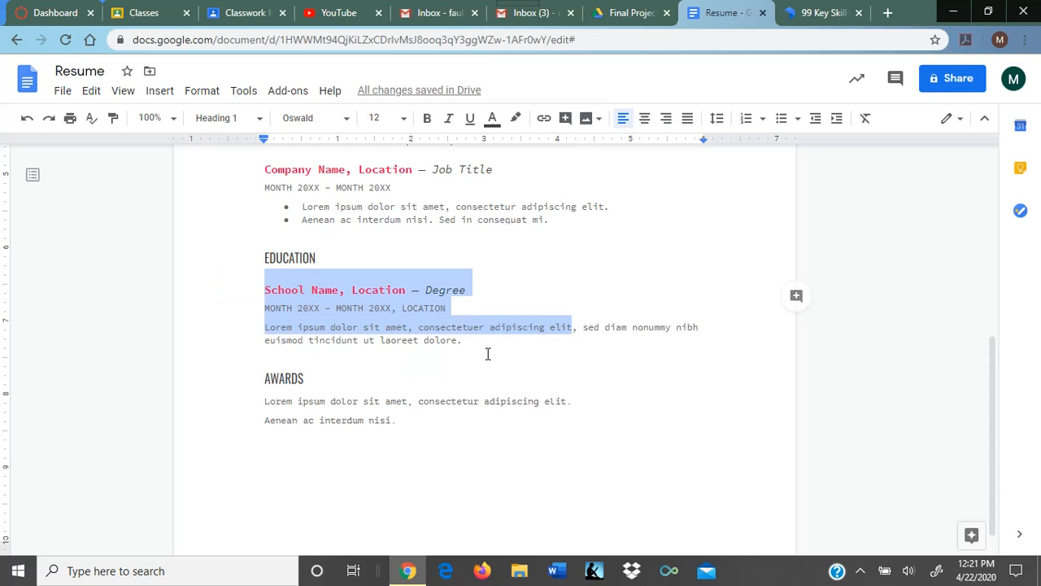
drag(488, 354, 463, 349)
key(ctrl+c)
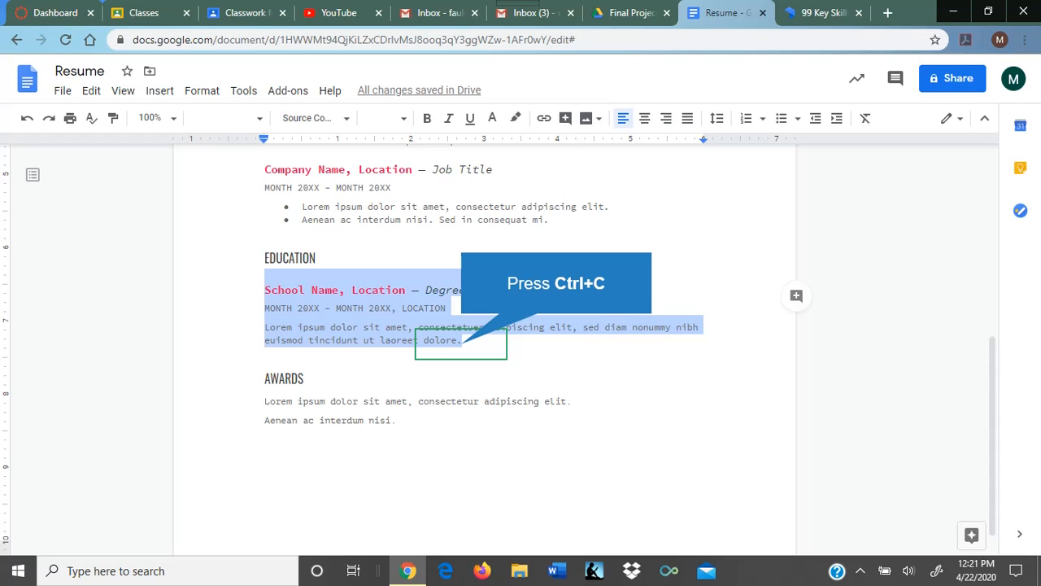
click(463, 345)
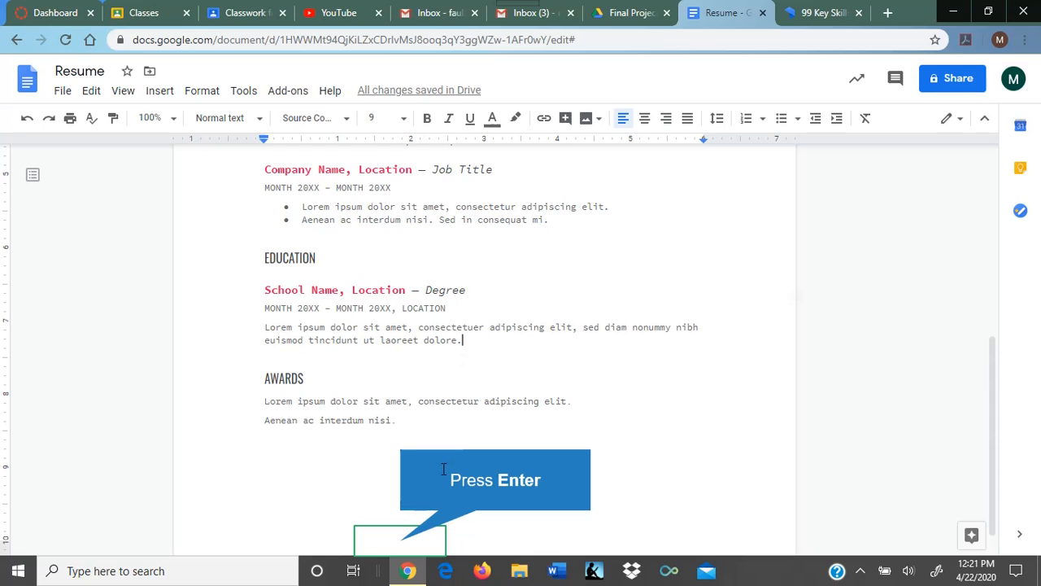
key(ctrl+Return)
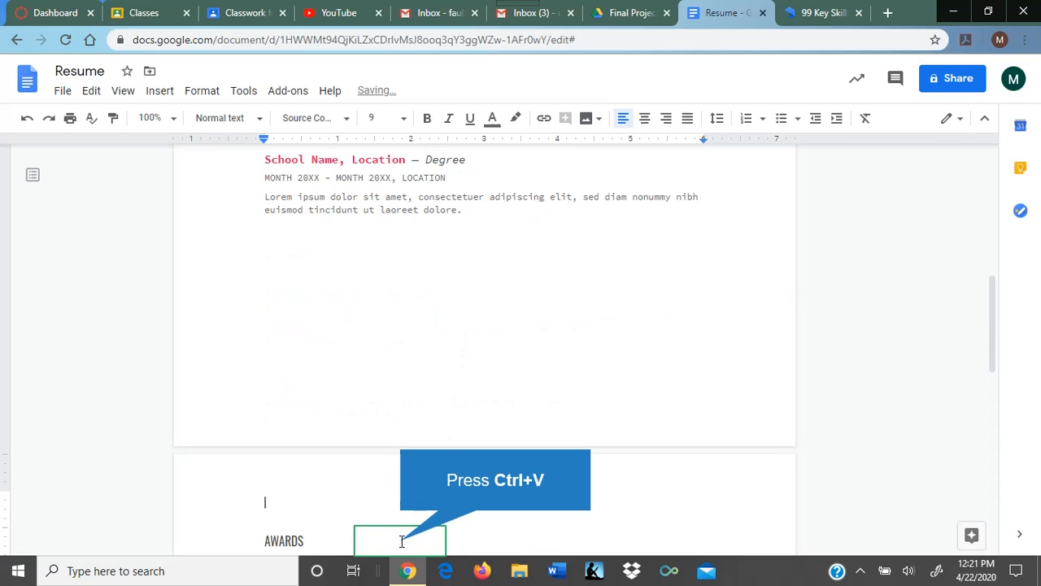
key(ctrl+v)
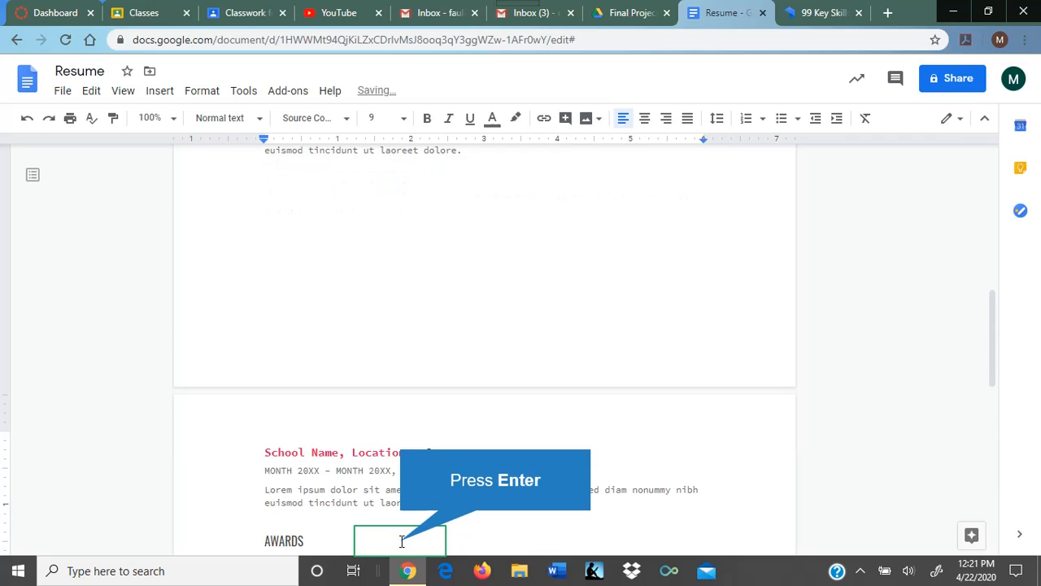
key(ctrl+Return)
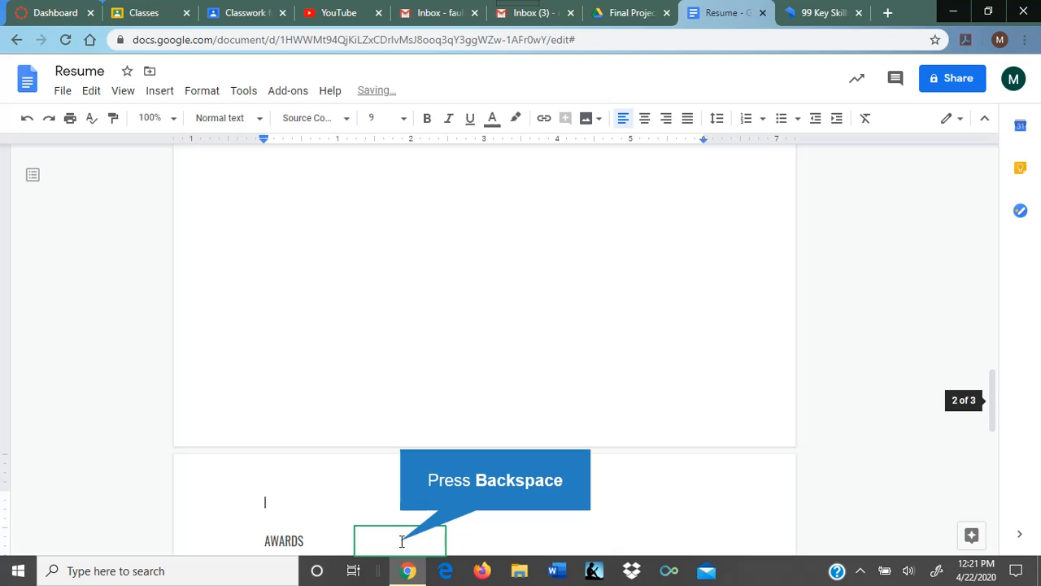
key(BackSpace)
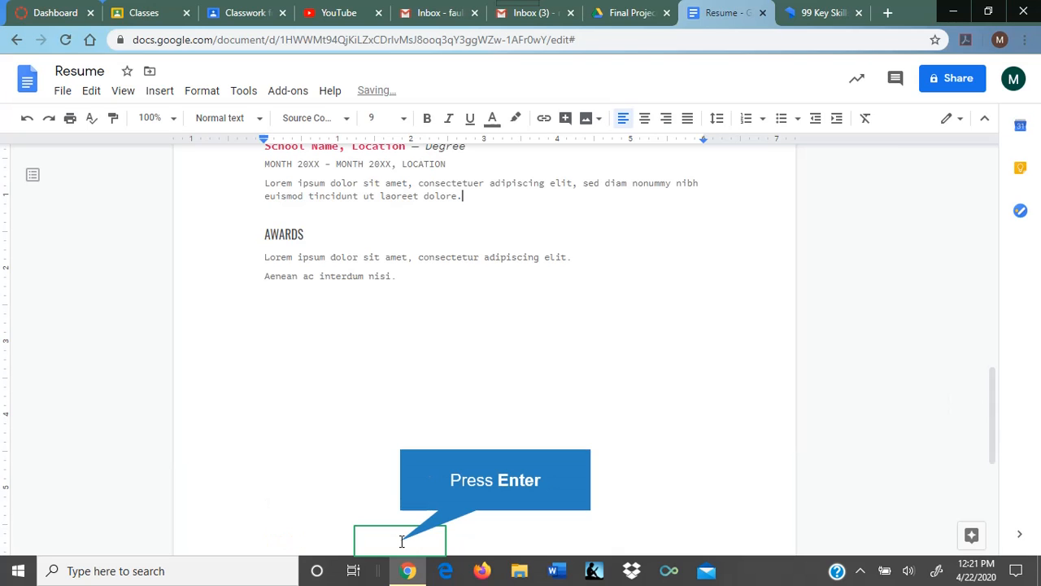
key(Return)
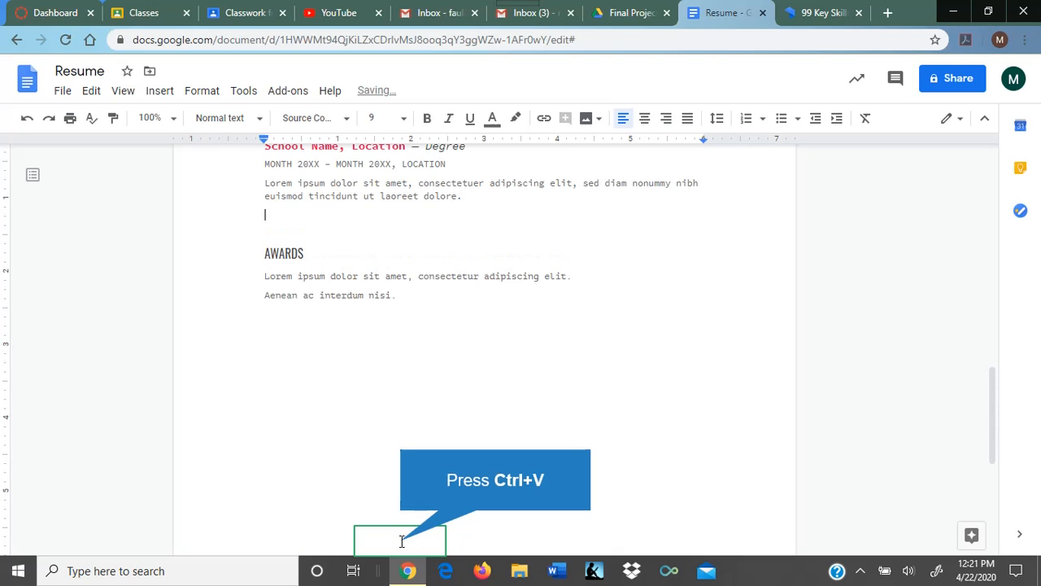
key(ctrl+v)
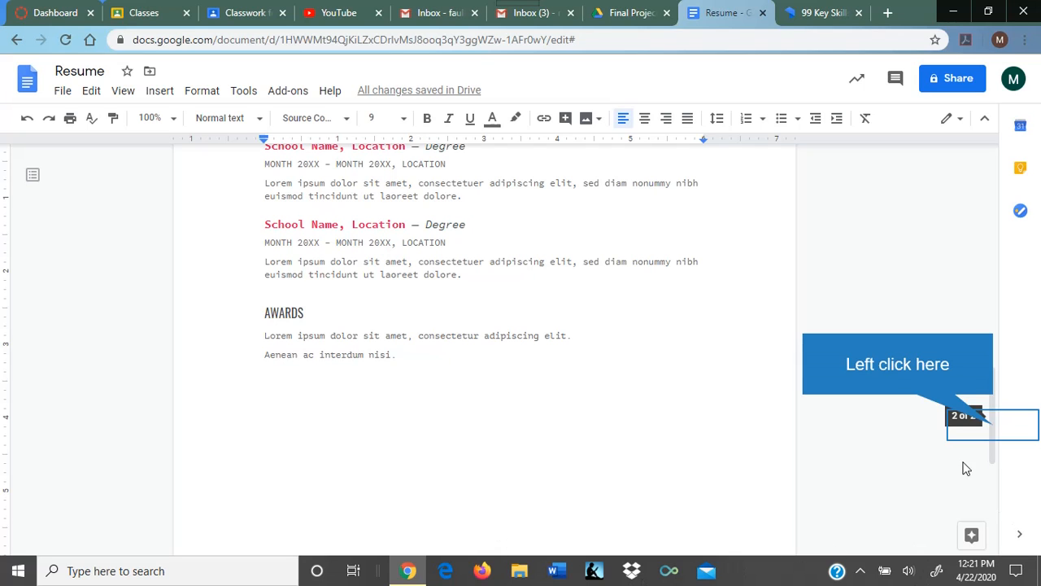
Step: Try removing the blank gap after 'dolore.', undoing the joins that went wrong
drag(994, 430, 998, 356)
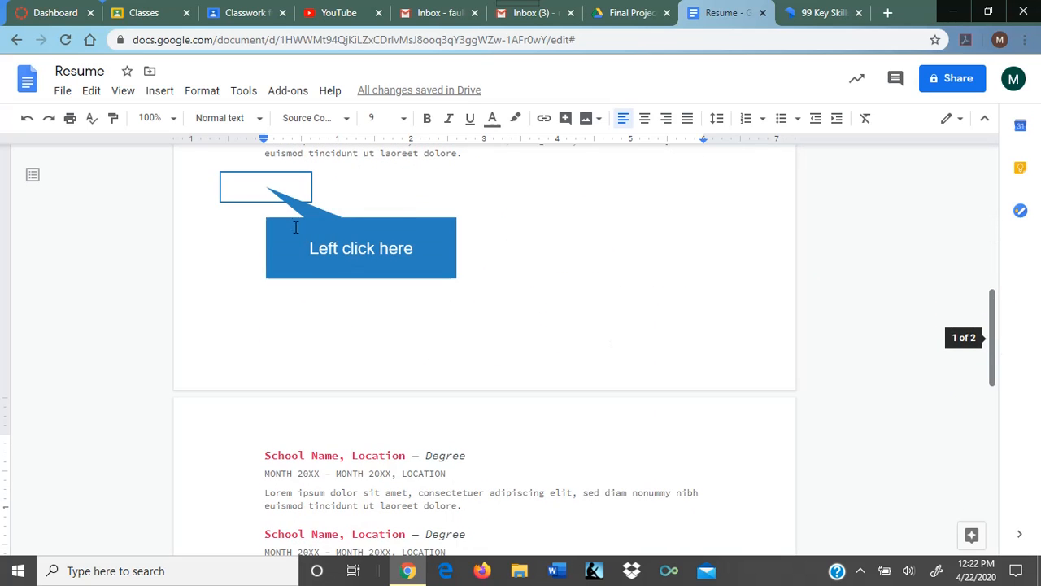
click(269, 187)
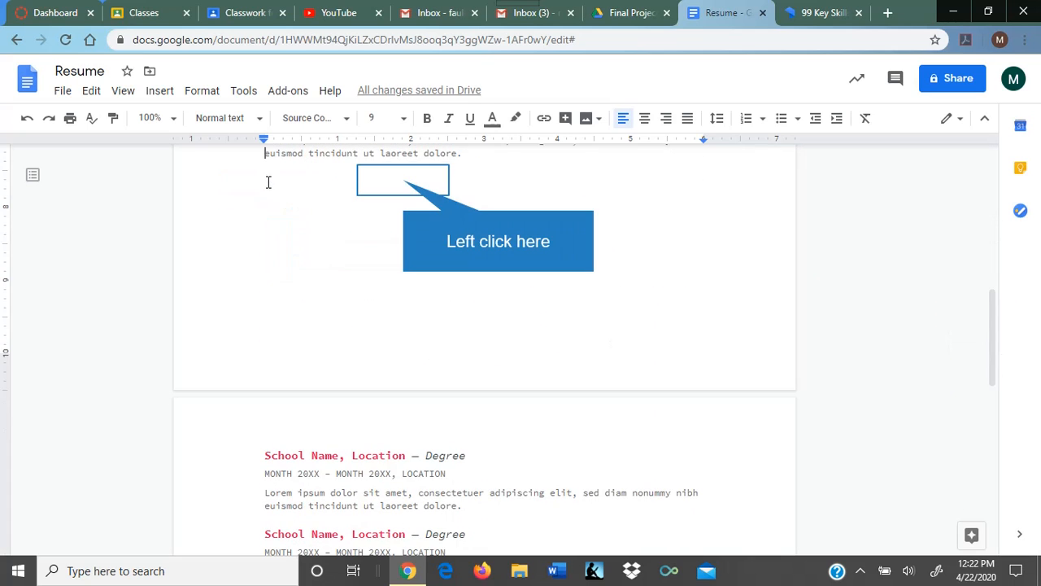
click(405, 180)
click(467, 160)
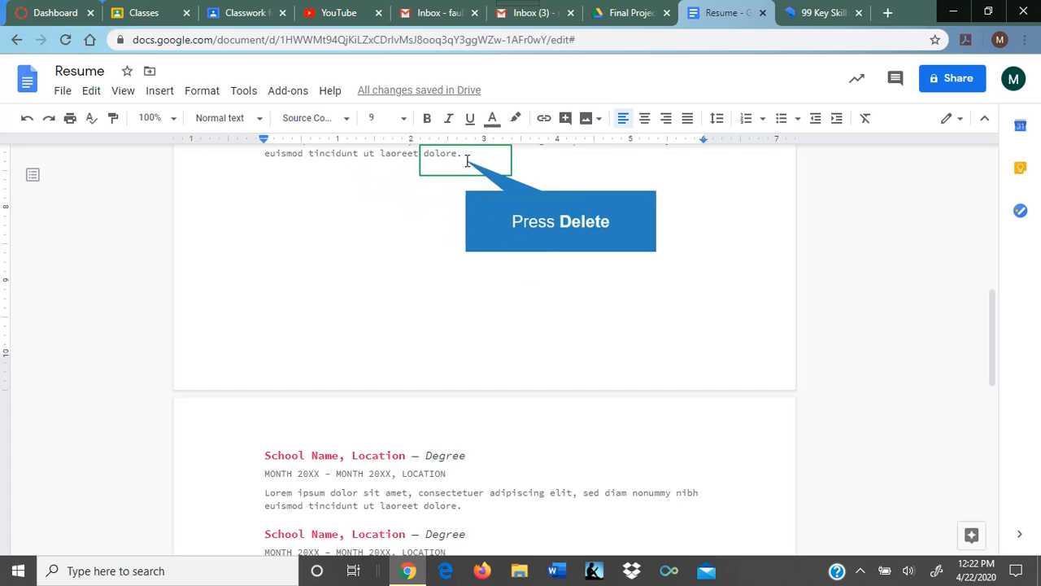
key(Delete)
key(Return)
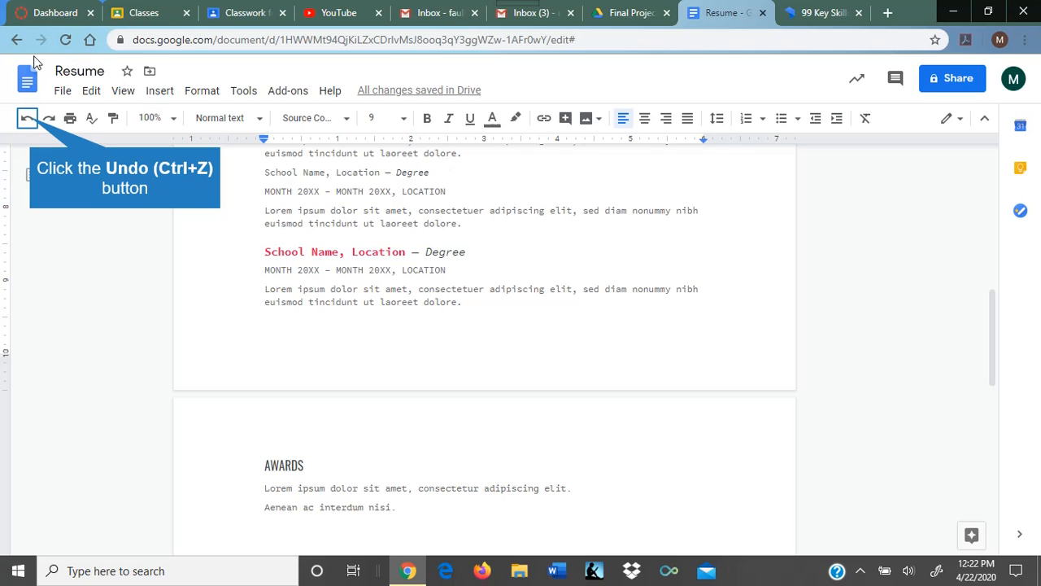
click(28, 120)
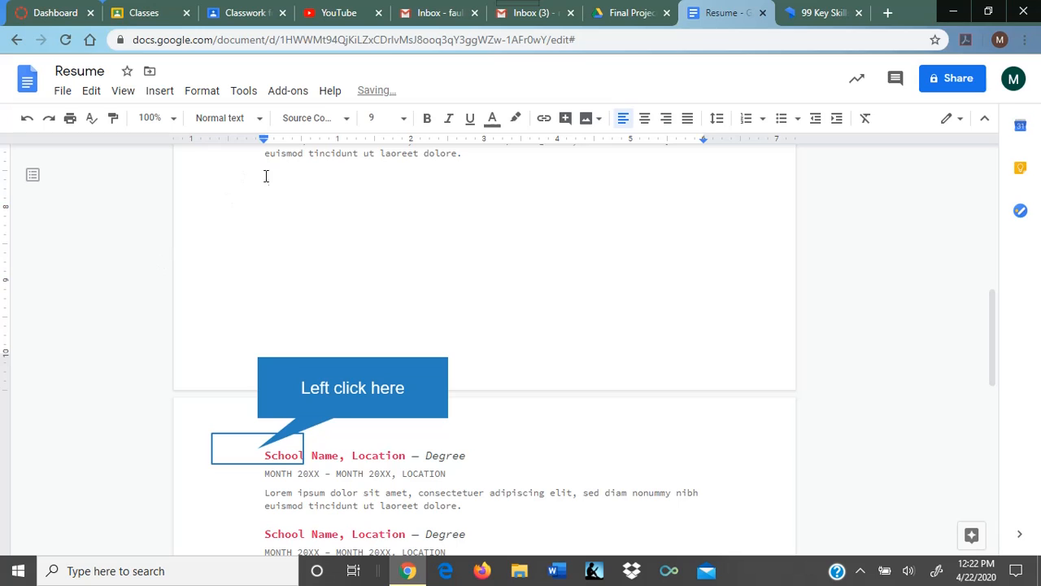
click(260, 450)
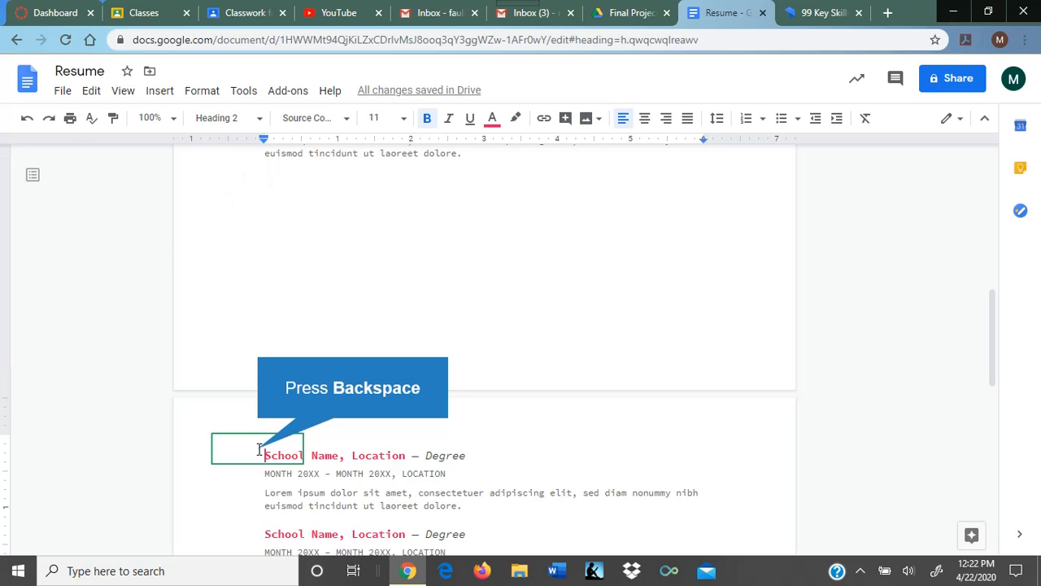
key(BackSpace)
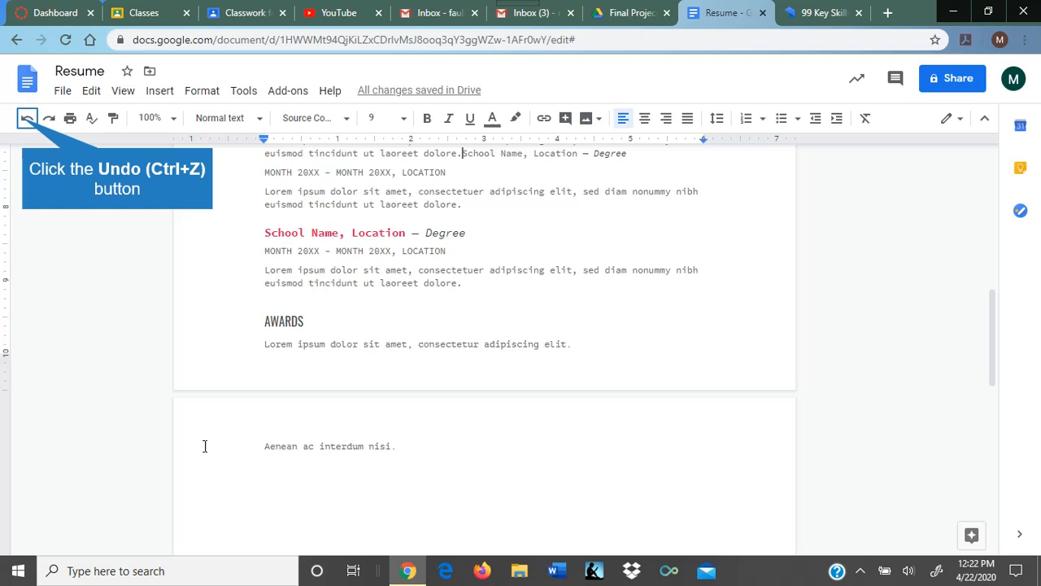
click(26, 118)
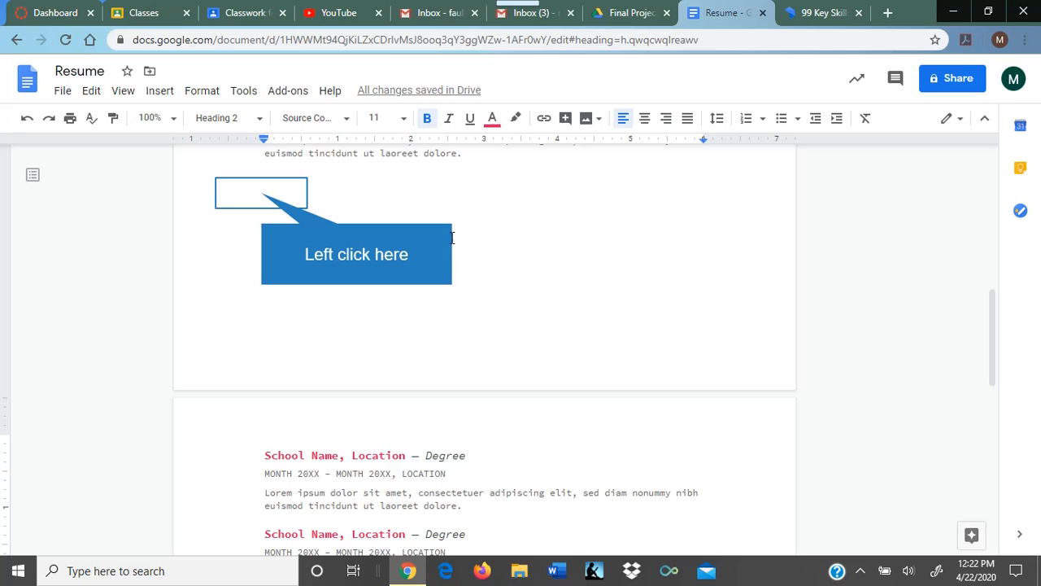
Step: Delete the empty lines after 'dolore.' so the copied School Name entries follow directly
click(262, 194)
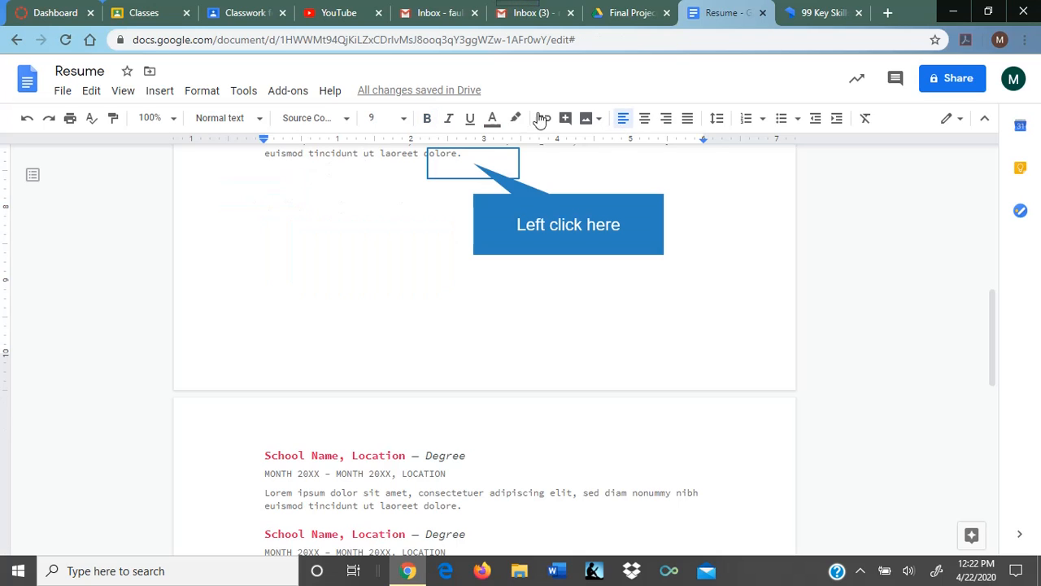
click(476, 164)
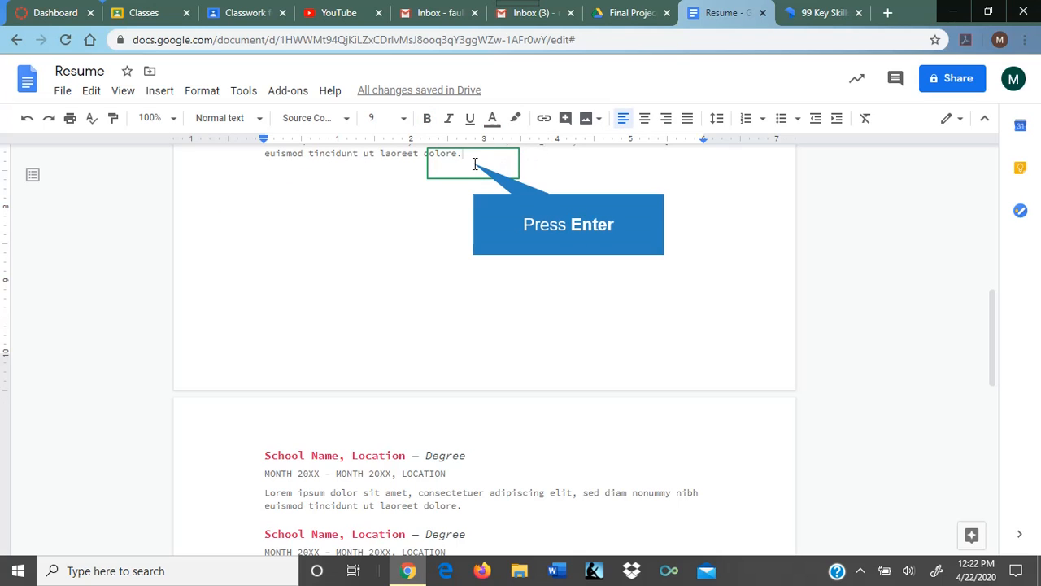
key(Return)
key(Delete)
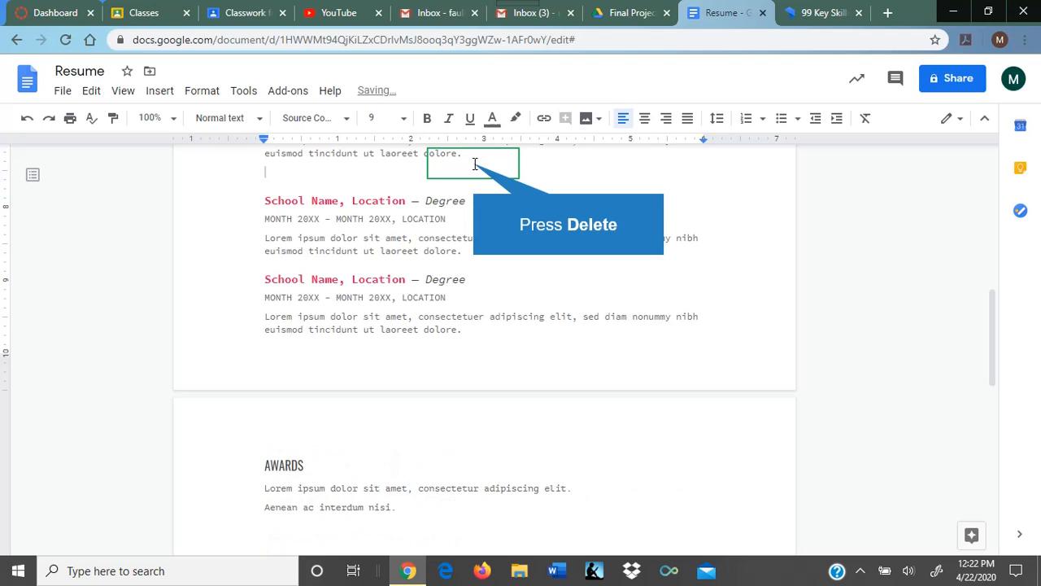
key(Delete)
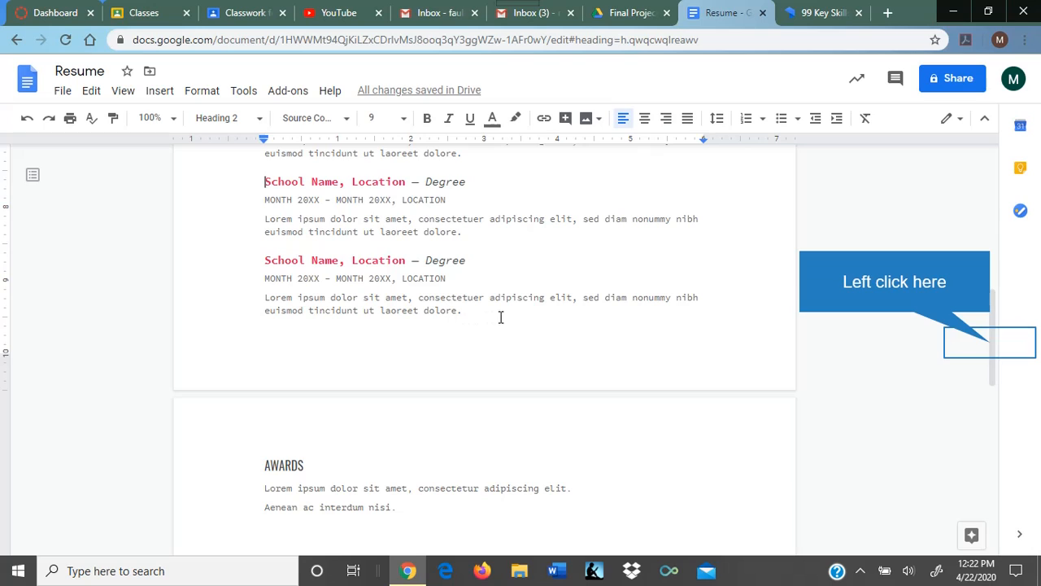
click(993, 350)
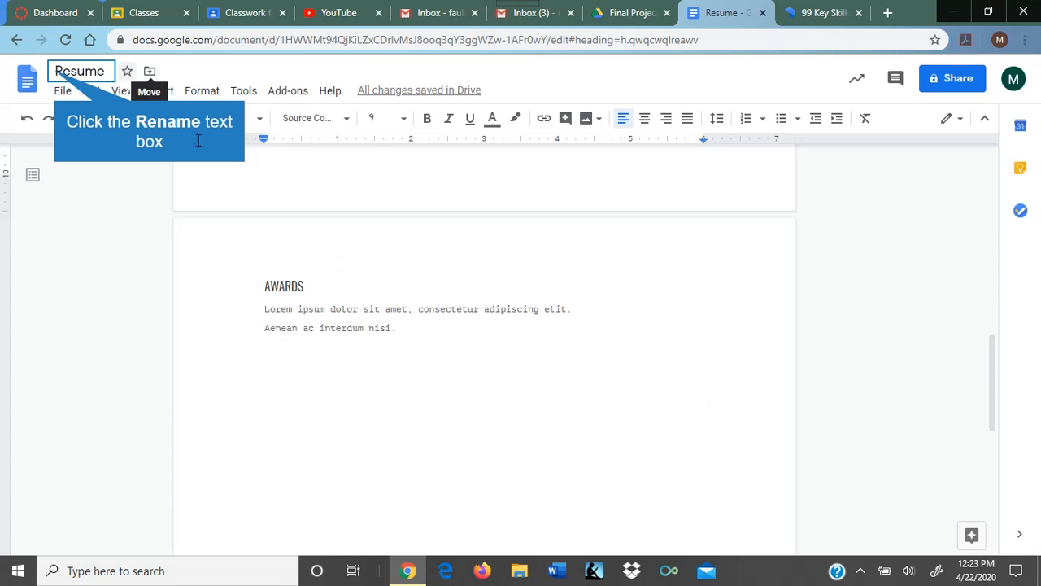
Step: Retitle the document as the applicant's full name followed by 'Resume'
click(55, 70)
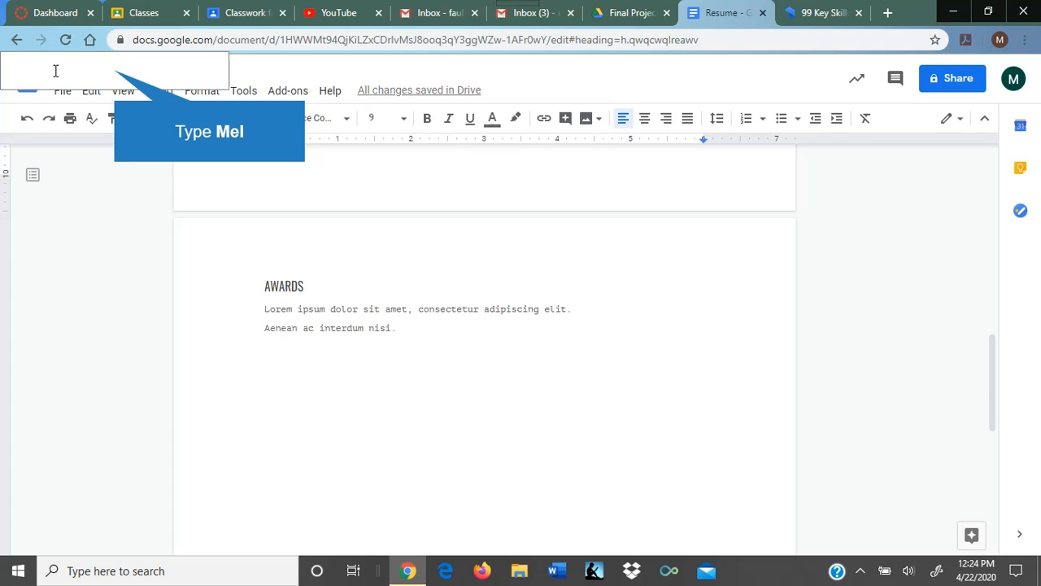
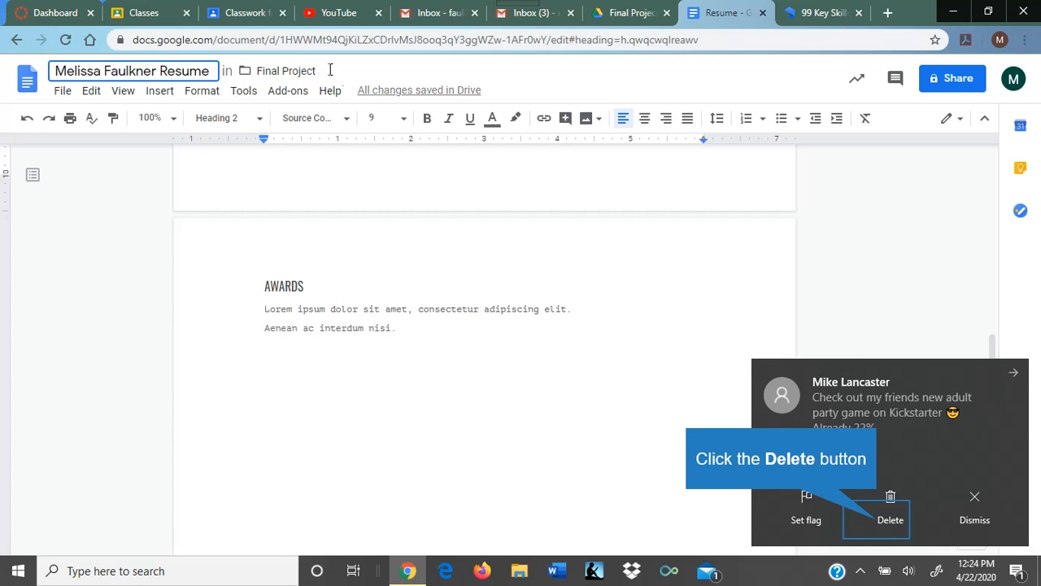
click(877, 518)
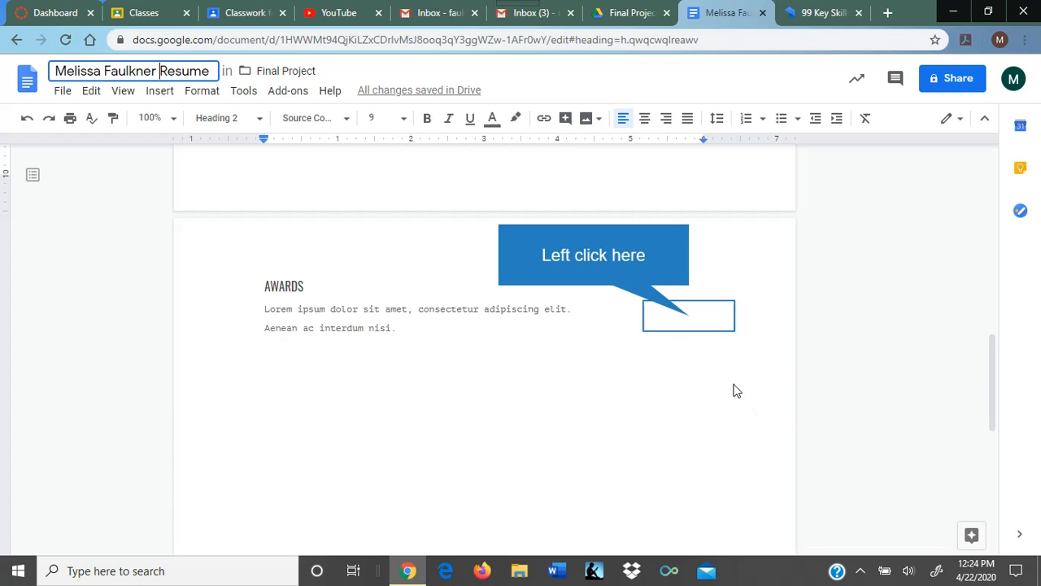
Step: Finish the title edit and reload the Final Project Drive folder to show the renamed resume Doc
click(690, 318)
click(623, 12)
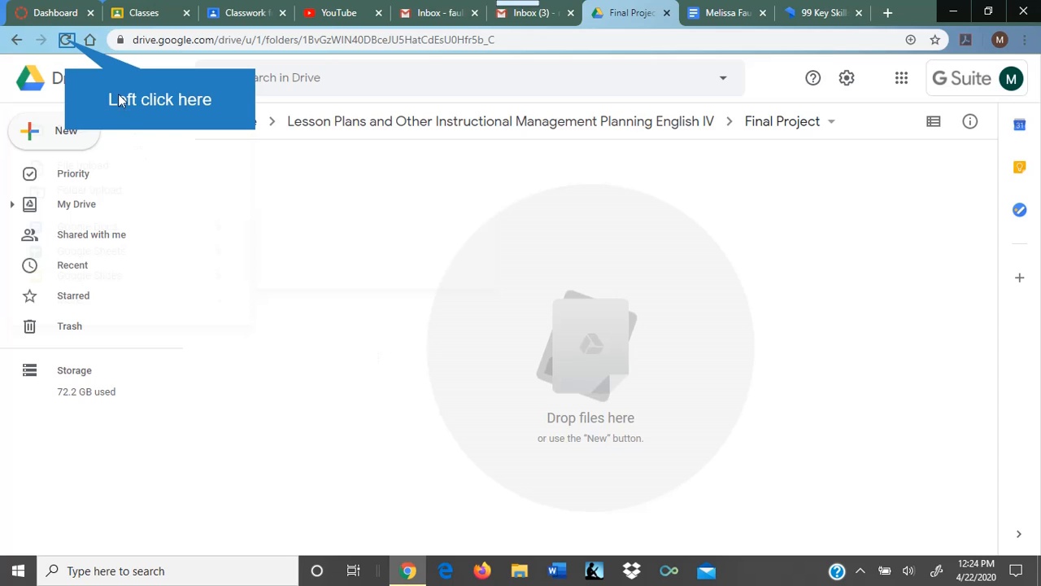
click(67, 41)
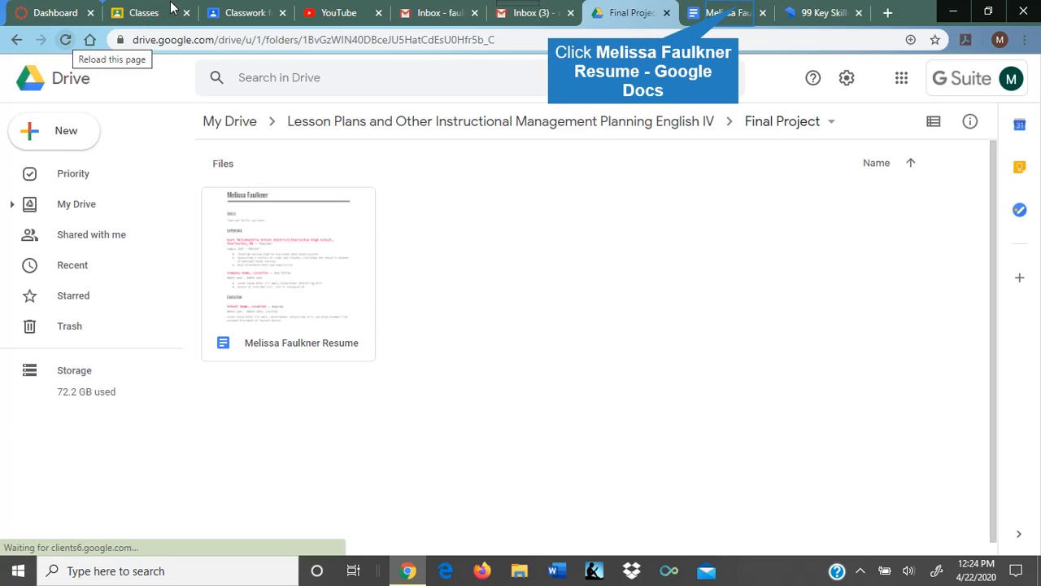
click(724, 12)
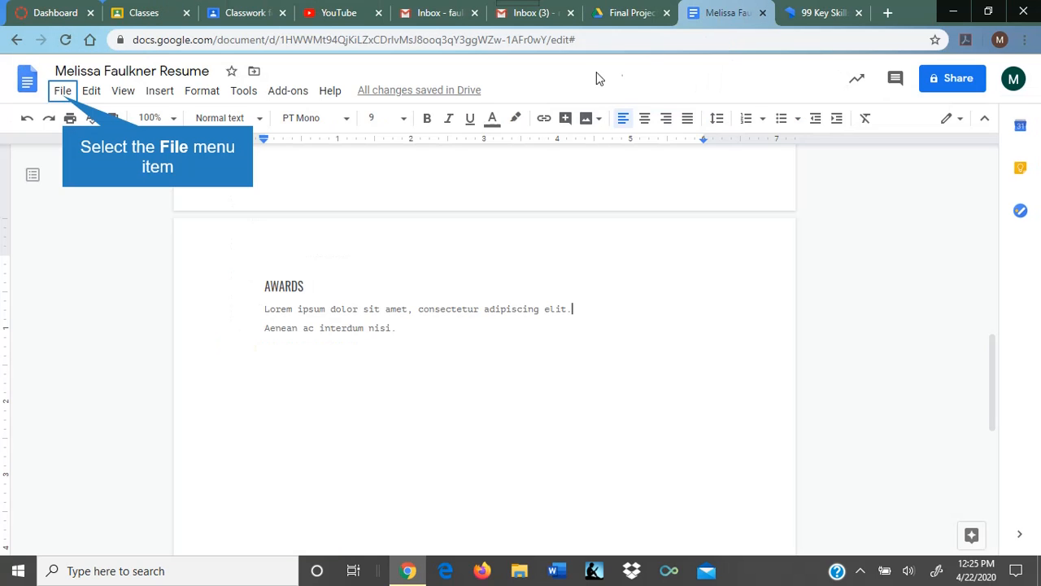